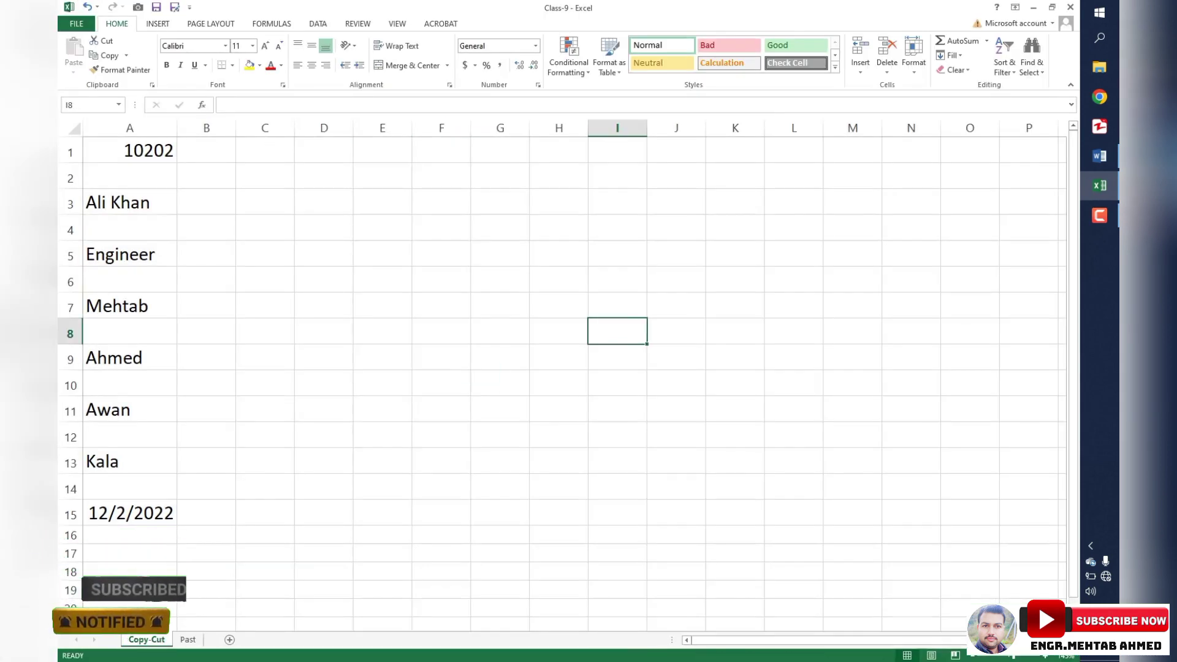
Step: Mark cell A1 for copying, and cancel the copy without pasting it
click(129, 150)
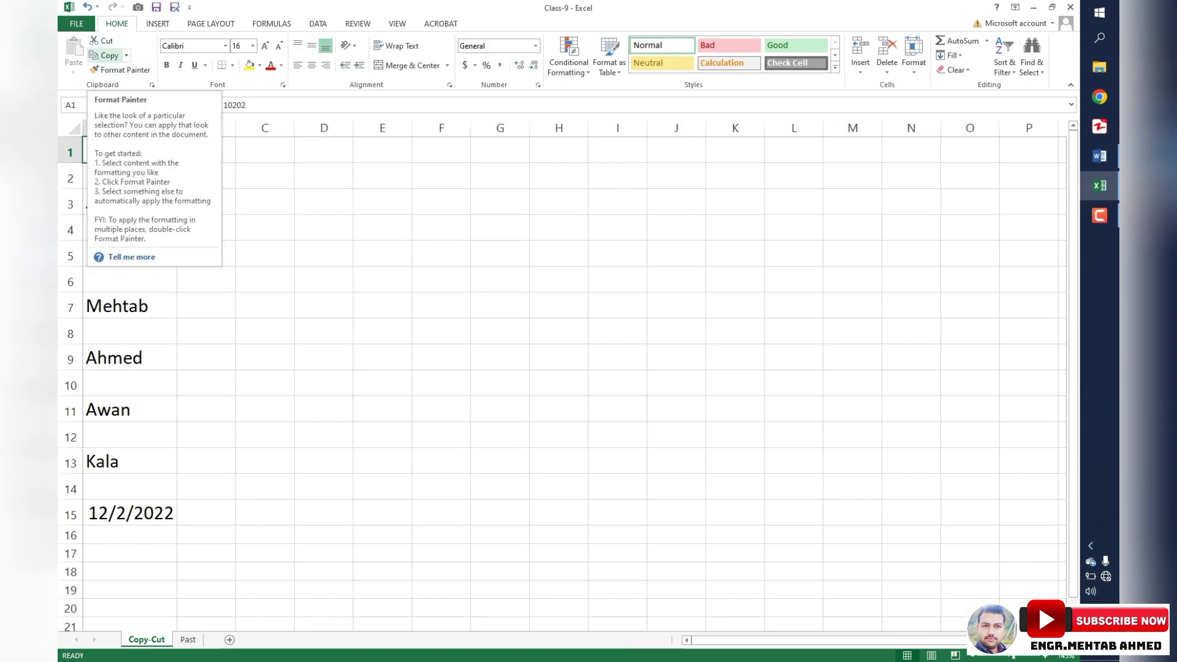
click(105, 55)
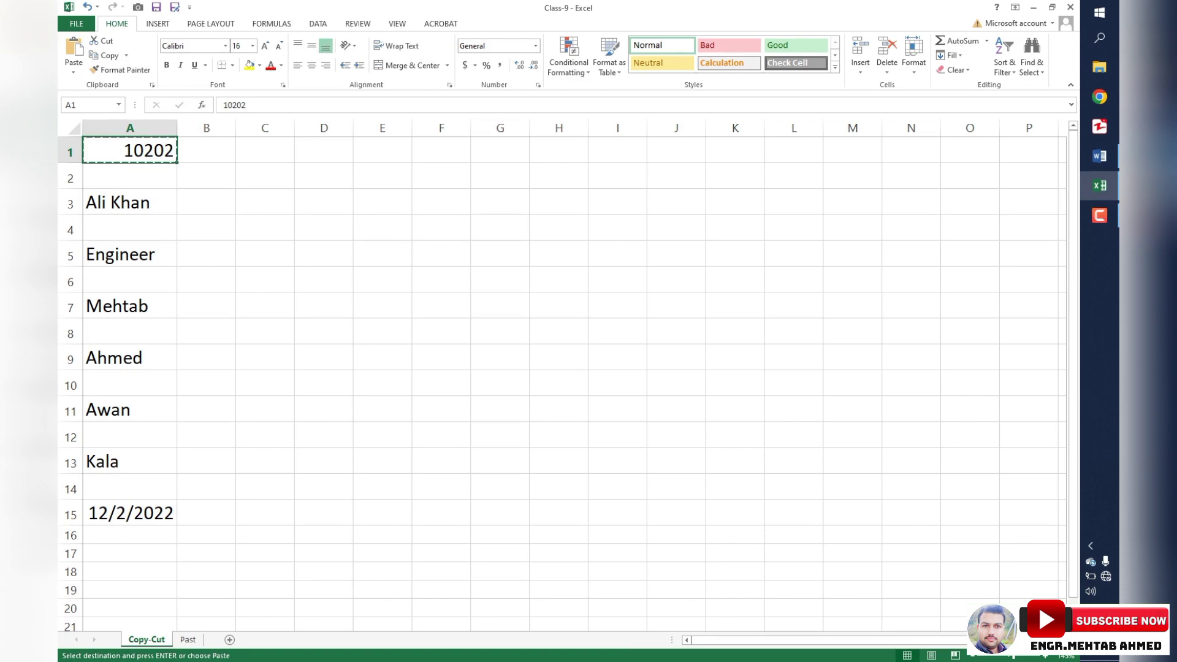
key(Escape)
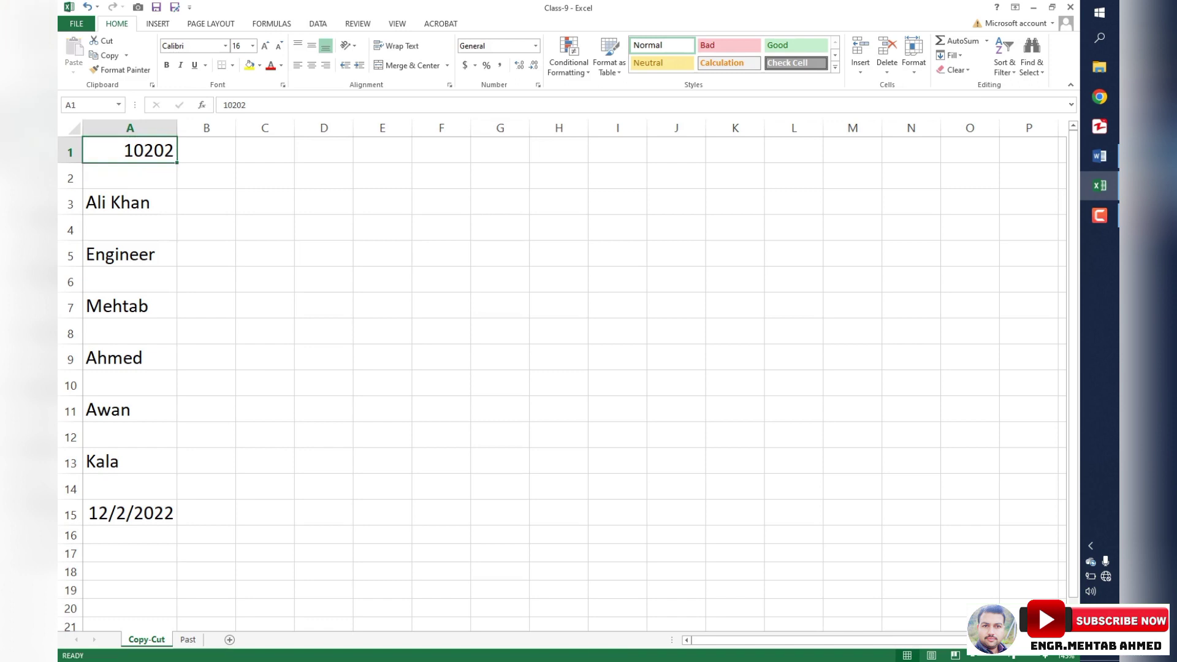
key(Down)
key(Down)
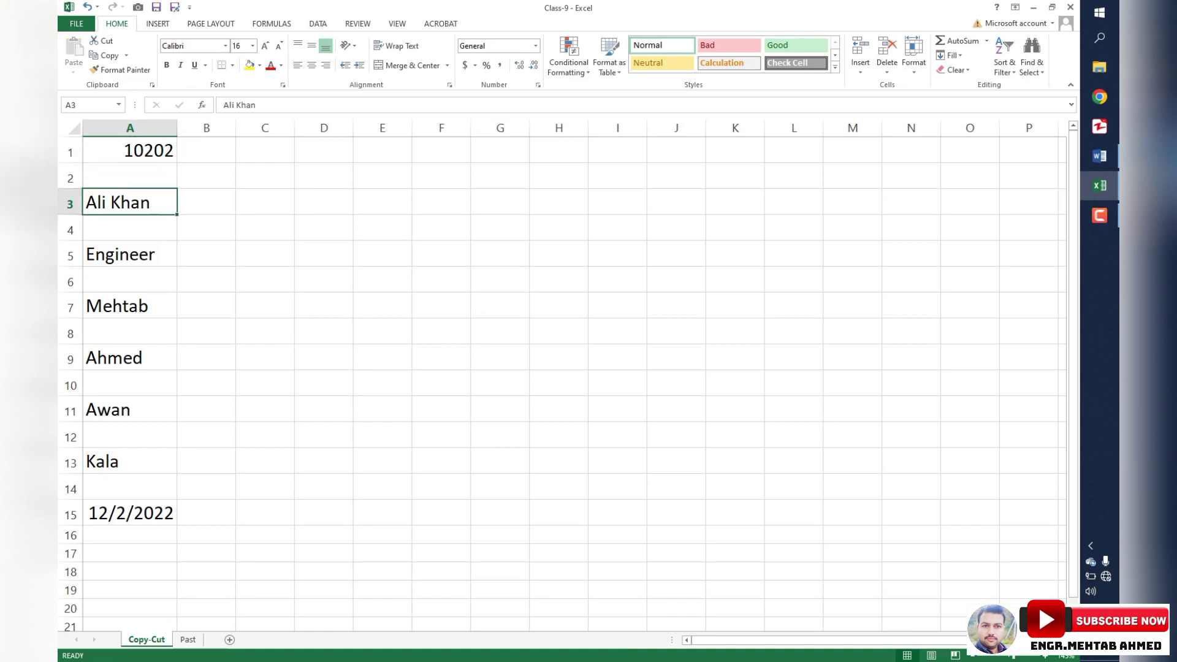
key(Up)
key(Up)
key(Down)
key(Down)
key(Down)
key(Down)
key(Down)
key(Down)
key(Down)
key(Down)
key(Down)
key(Down)
key(Down)
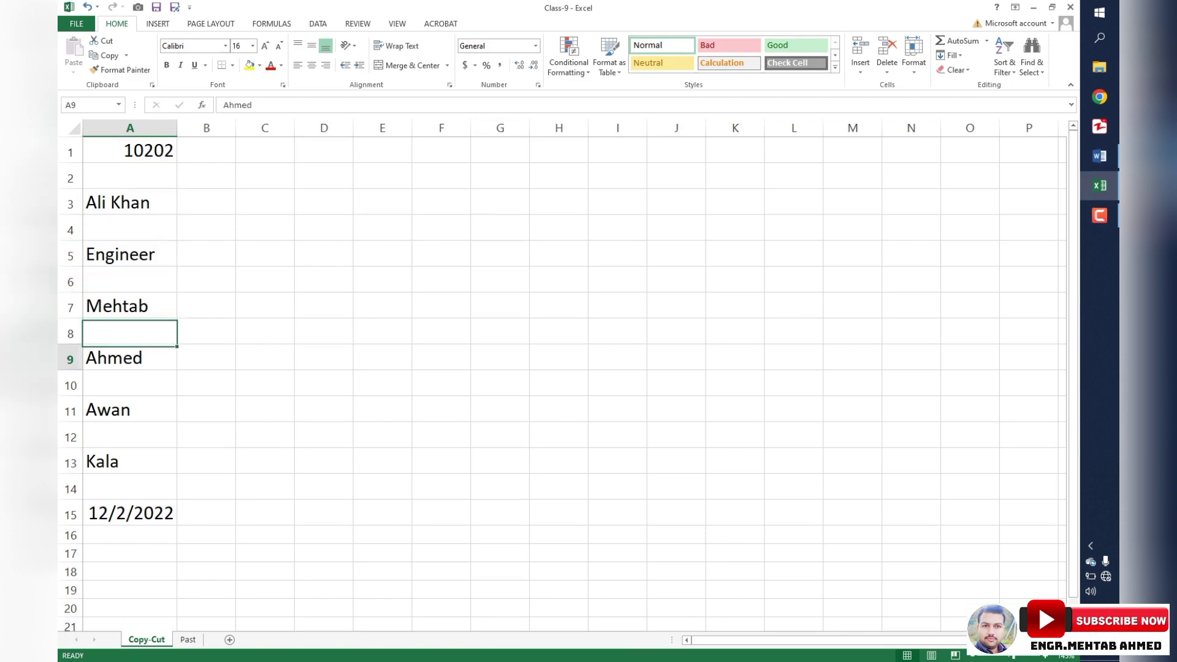
key(Down)
key(Down)
key(Down)
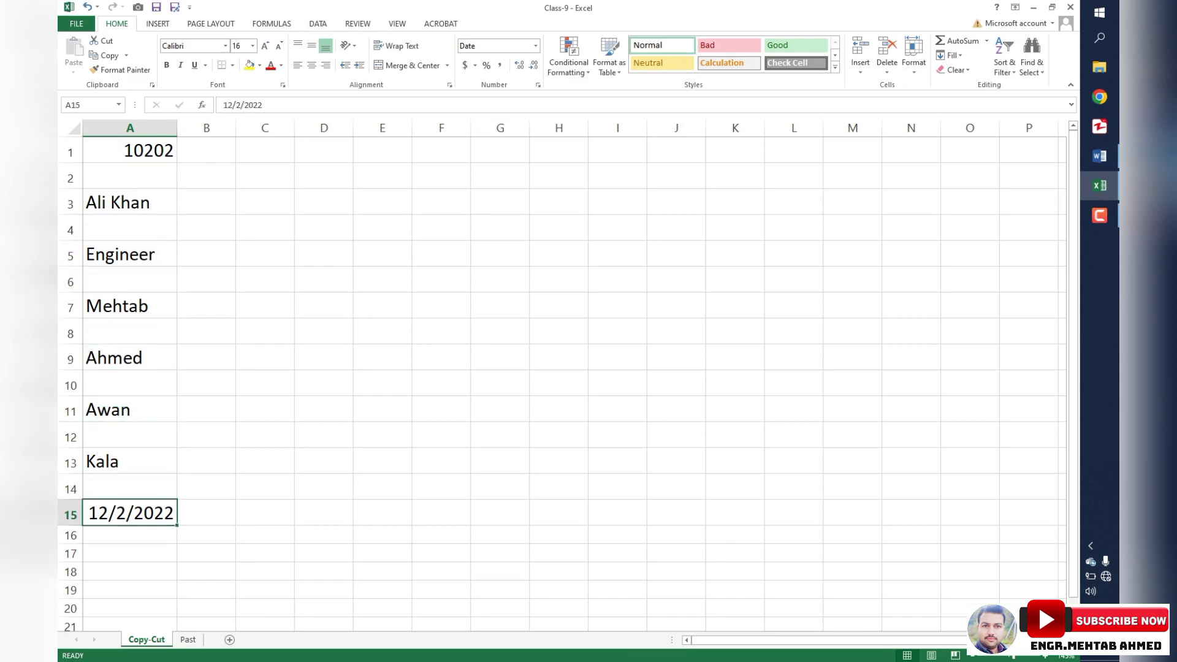
Step: Return to cell A1, copy its number to the clipboard, and clear the copy marquee
key(ctrl+Home)
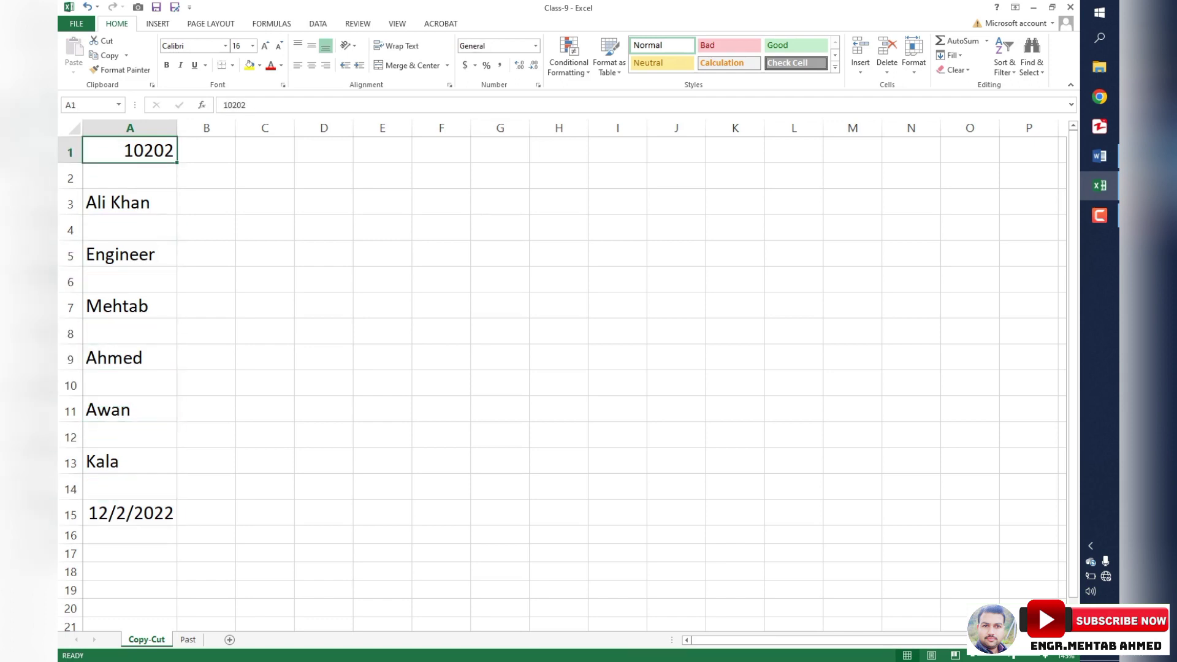
key(shift+F10)
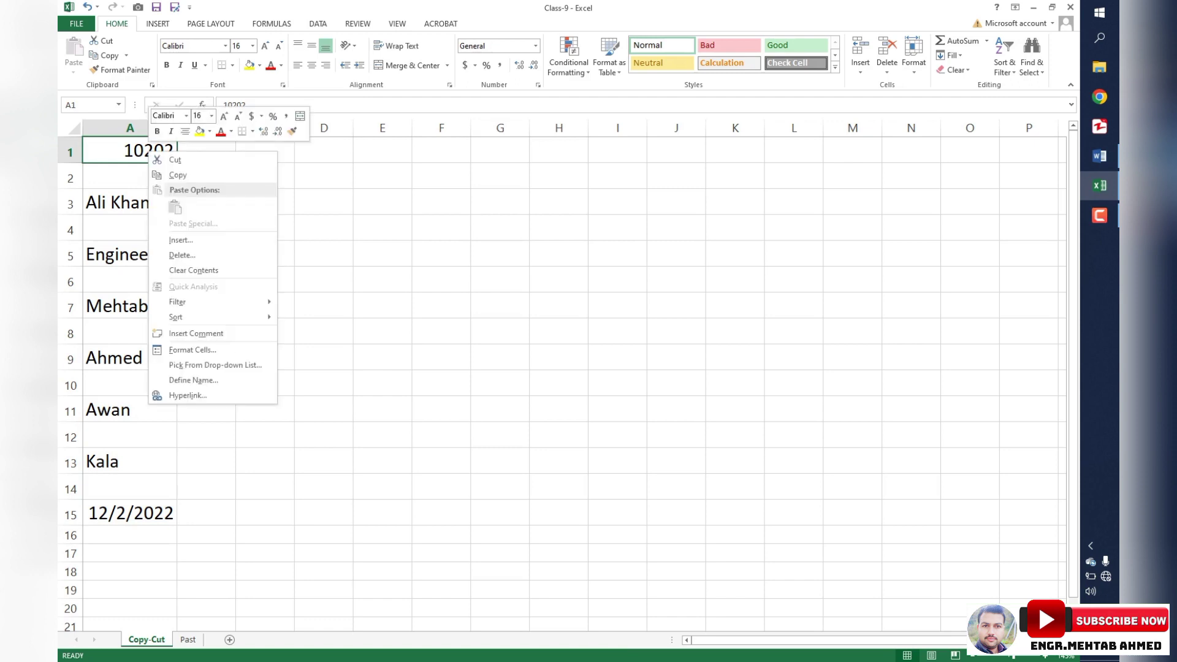
key(Down)
key(Down)
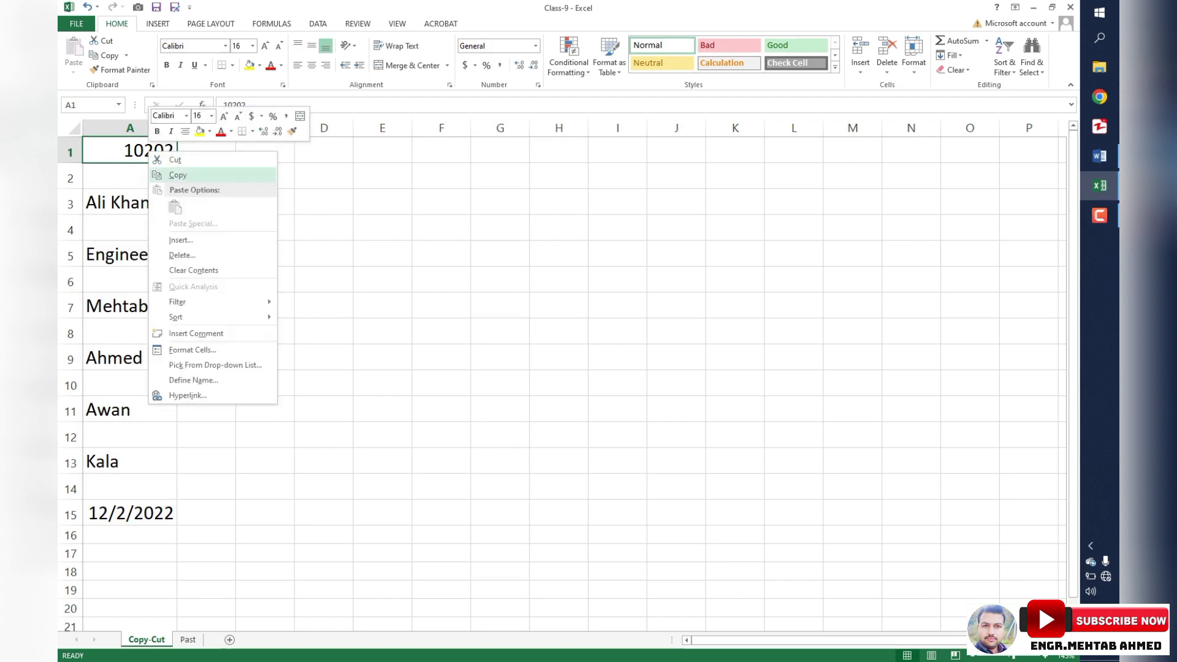
key(Return)
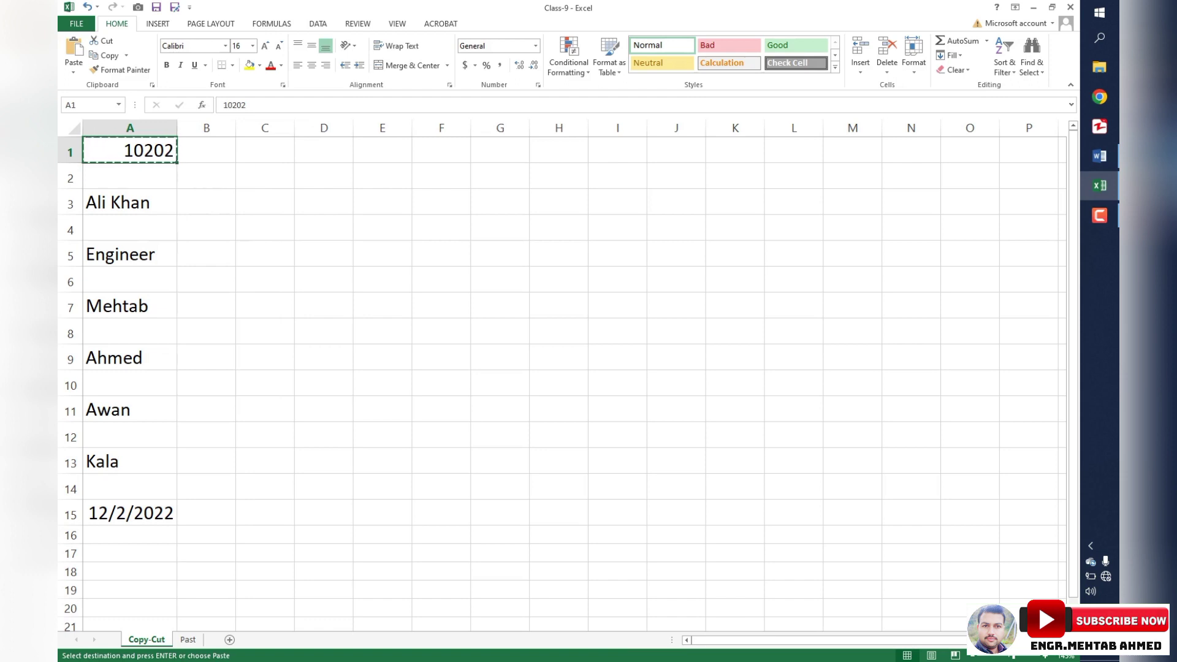
key(Escape)
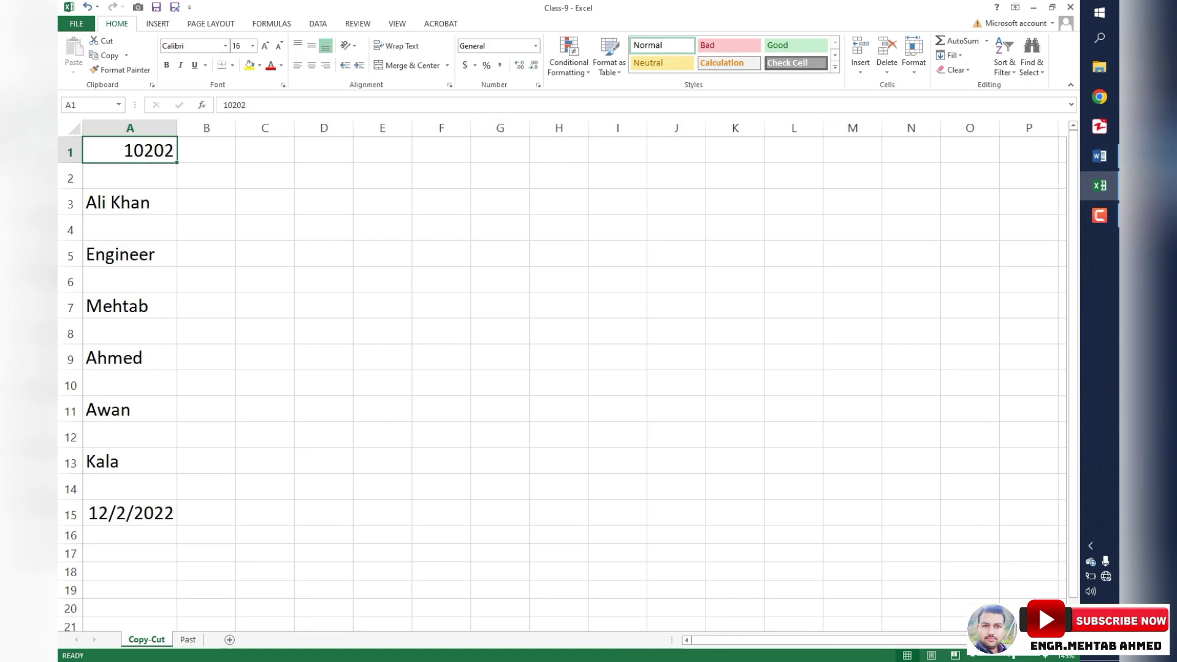
Step: Copy the number from A1 into cell H1, and clear the pasted cell
key(ctrl+c)
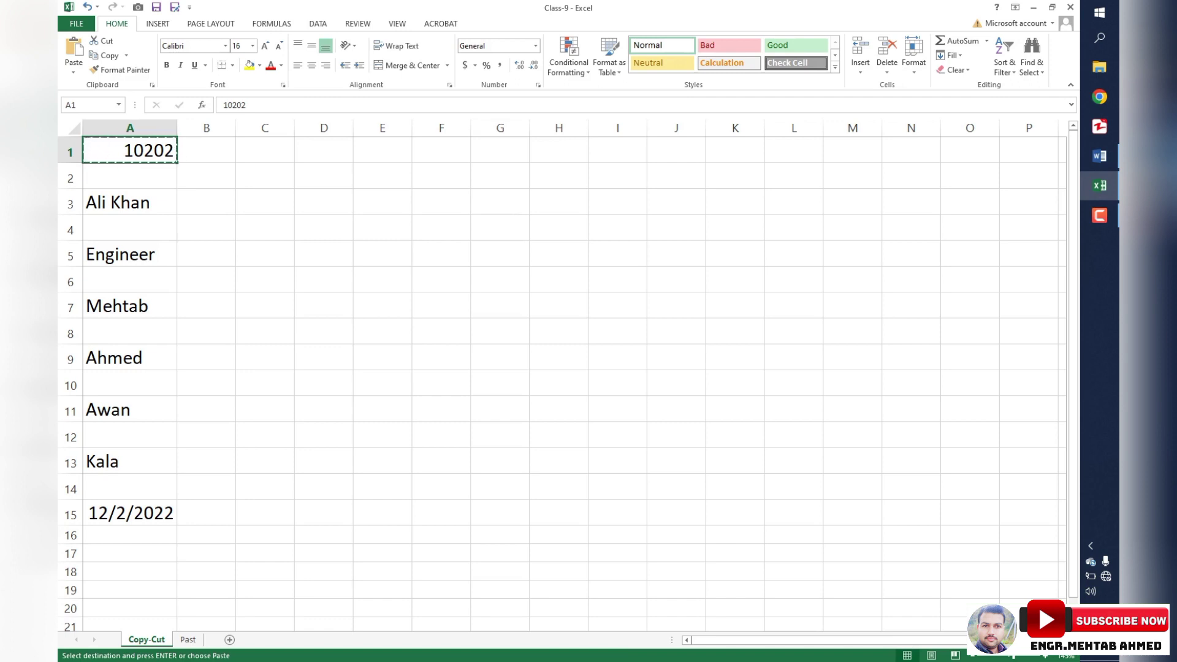
click(558, 150)
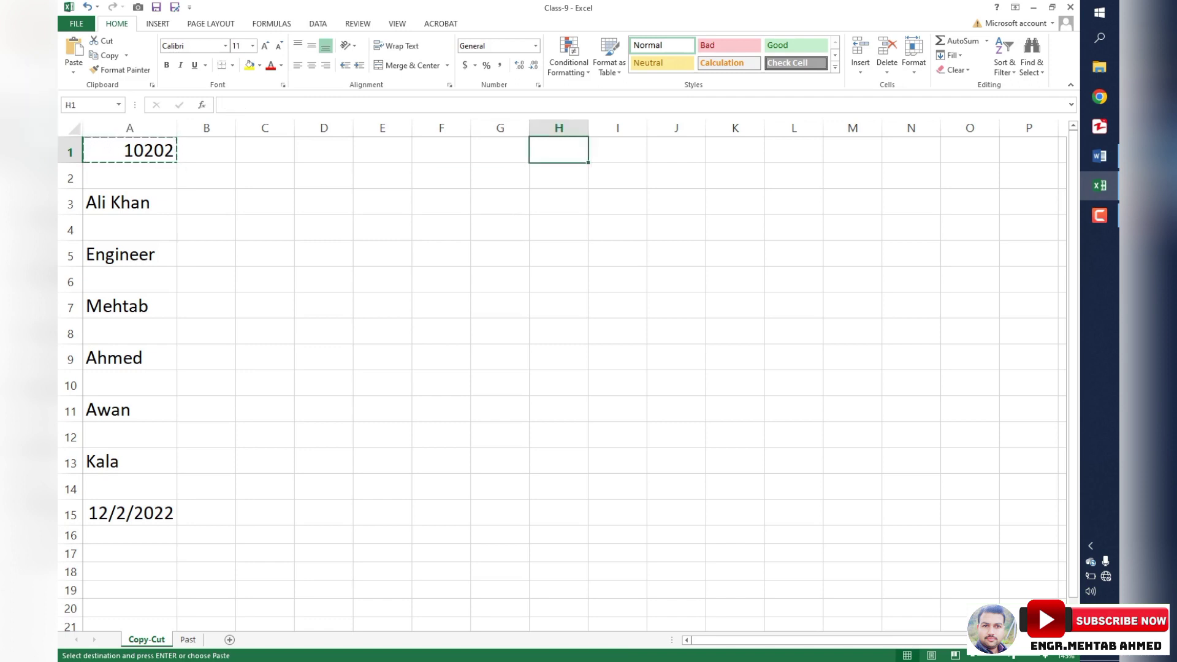
key(ctrl+v)
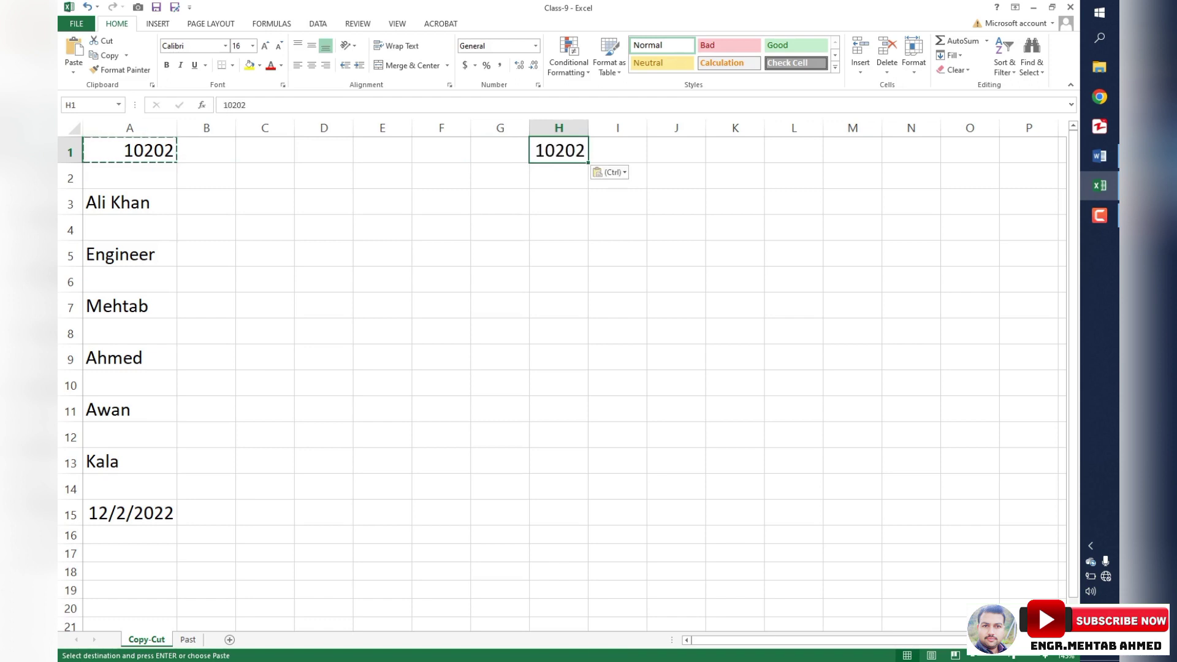
key(Escape)
key(Delete)
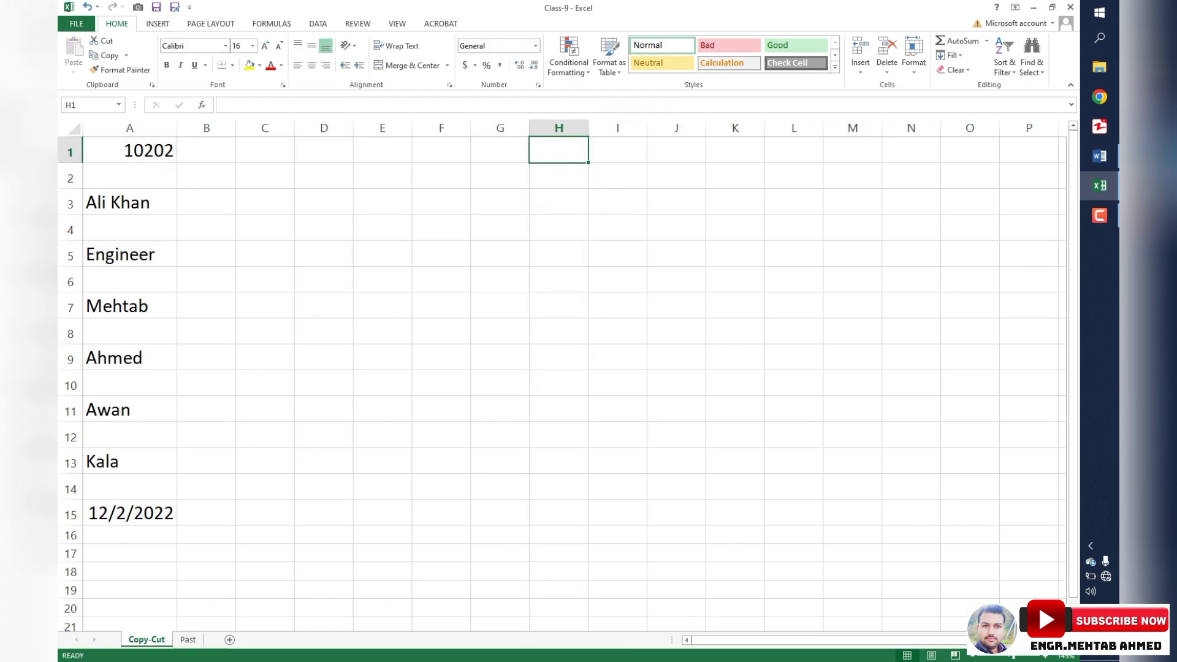
Step: Copy A1 again, paste it into H1 with the standard Paste option, and delete the pasted number
click(151, 153)
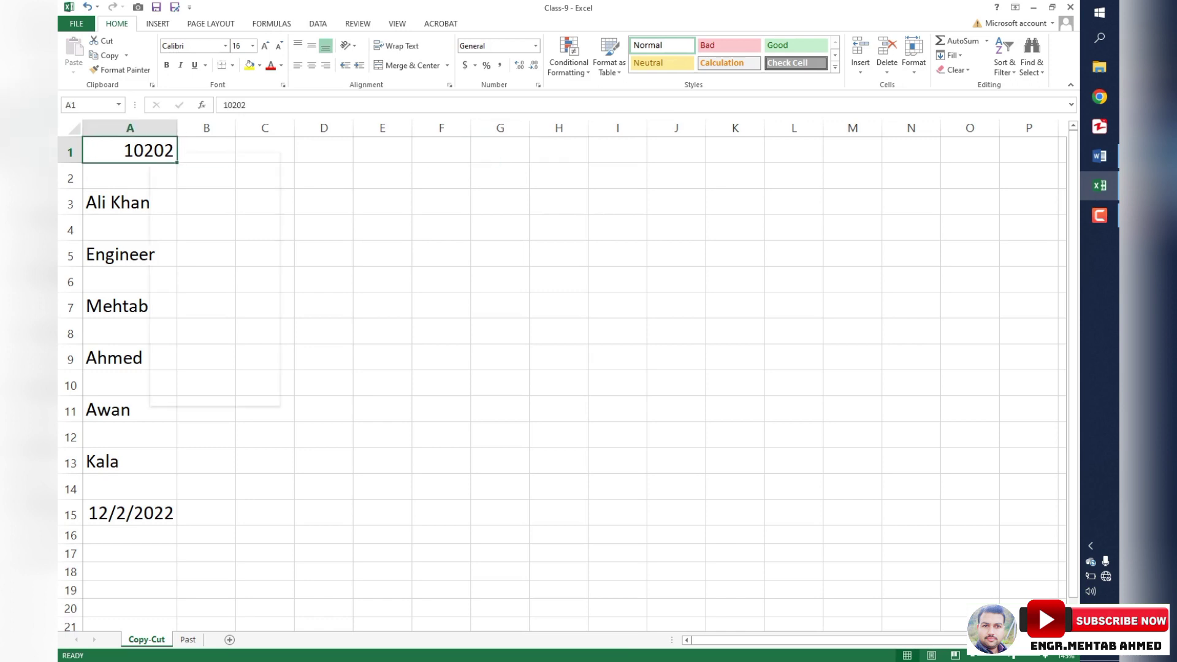
right_click(151, 153)
click(179, 177)
click(557, 150)
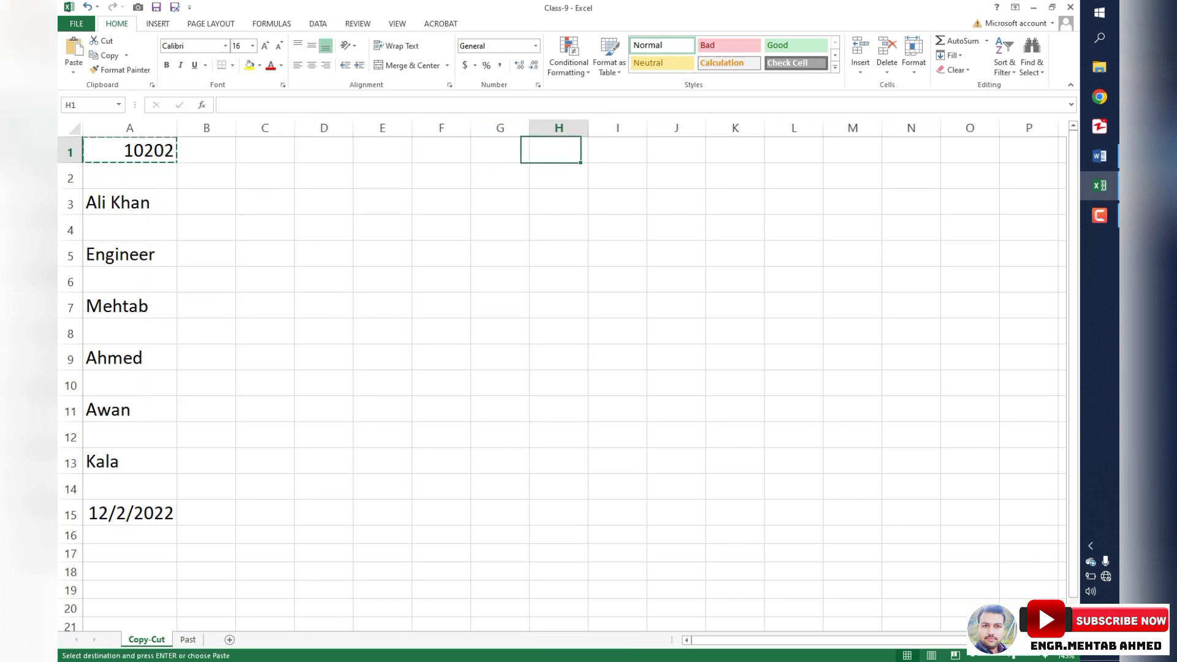
right_click(557, 150)
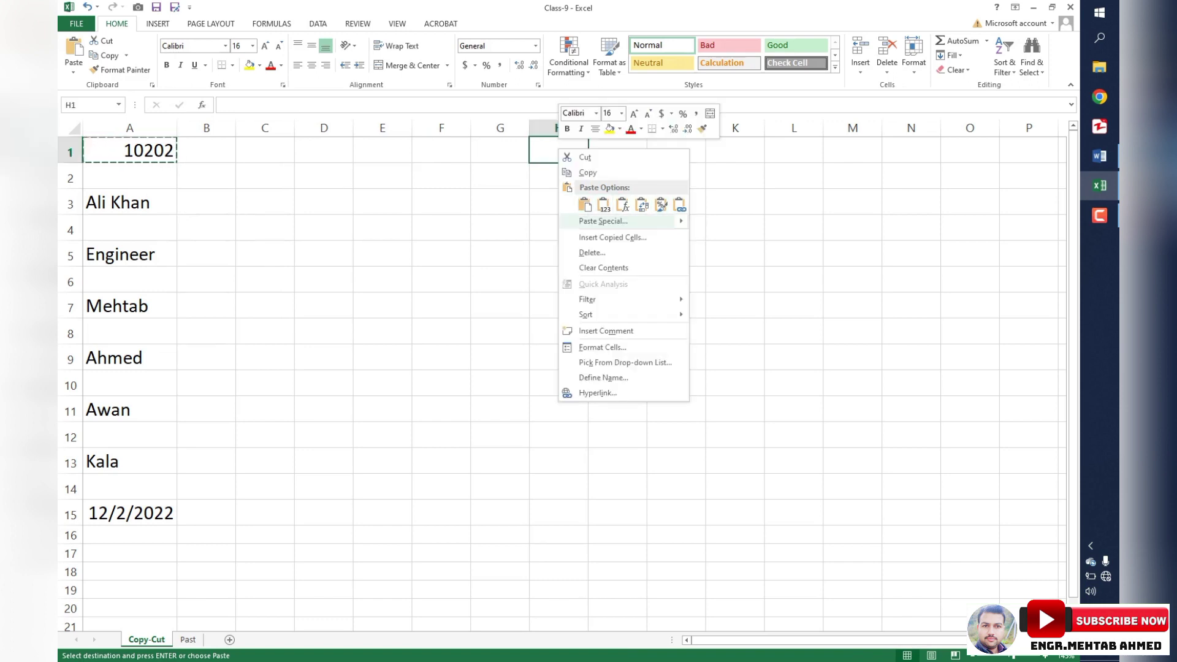
click(584, 205)
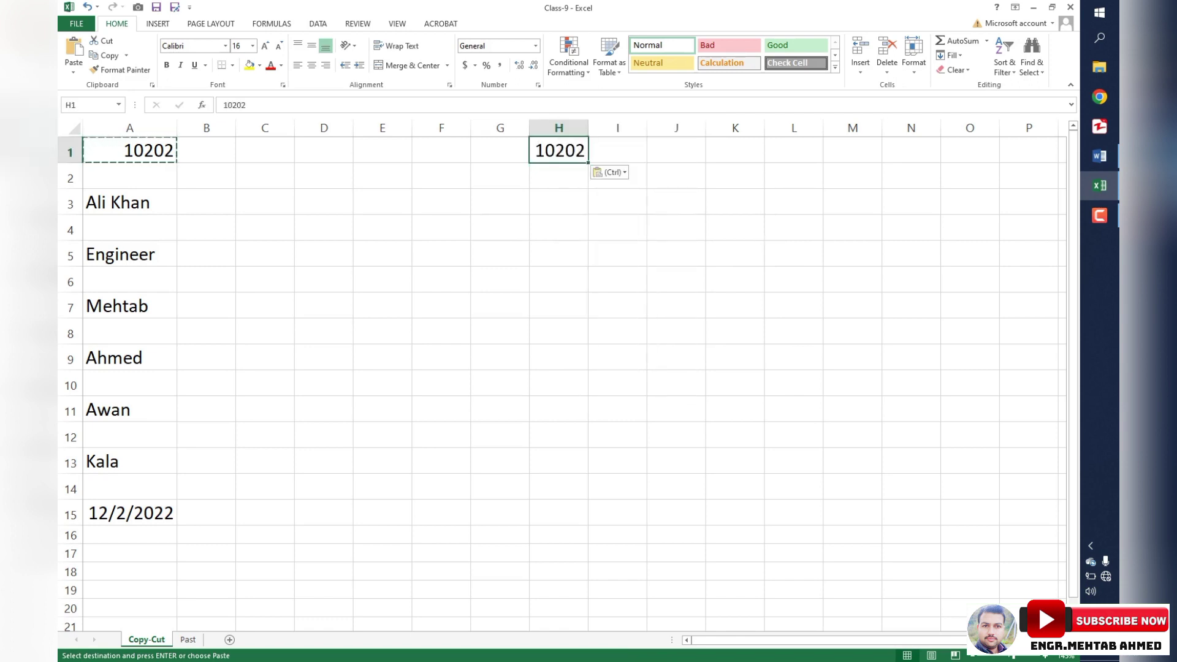
key(Delete)
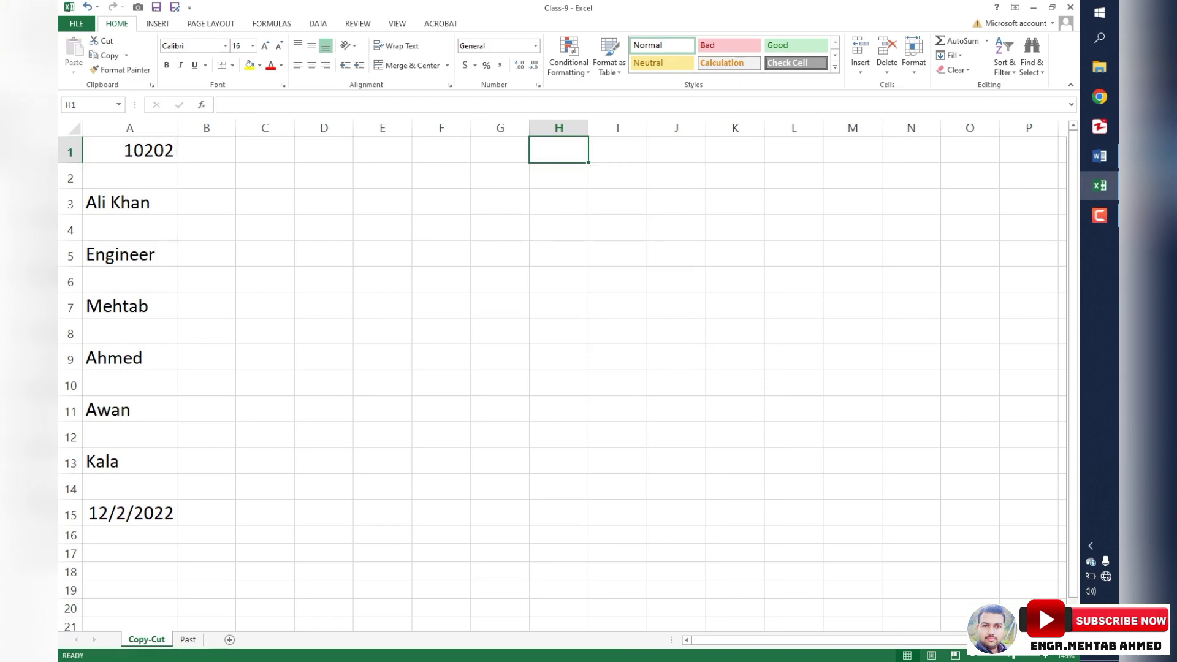
Step: Copy the range A3:A7, paste it with the standard Paste option starting at L1, and clear the pasted range
drag(123, 203, 122, 305)
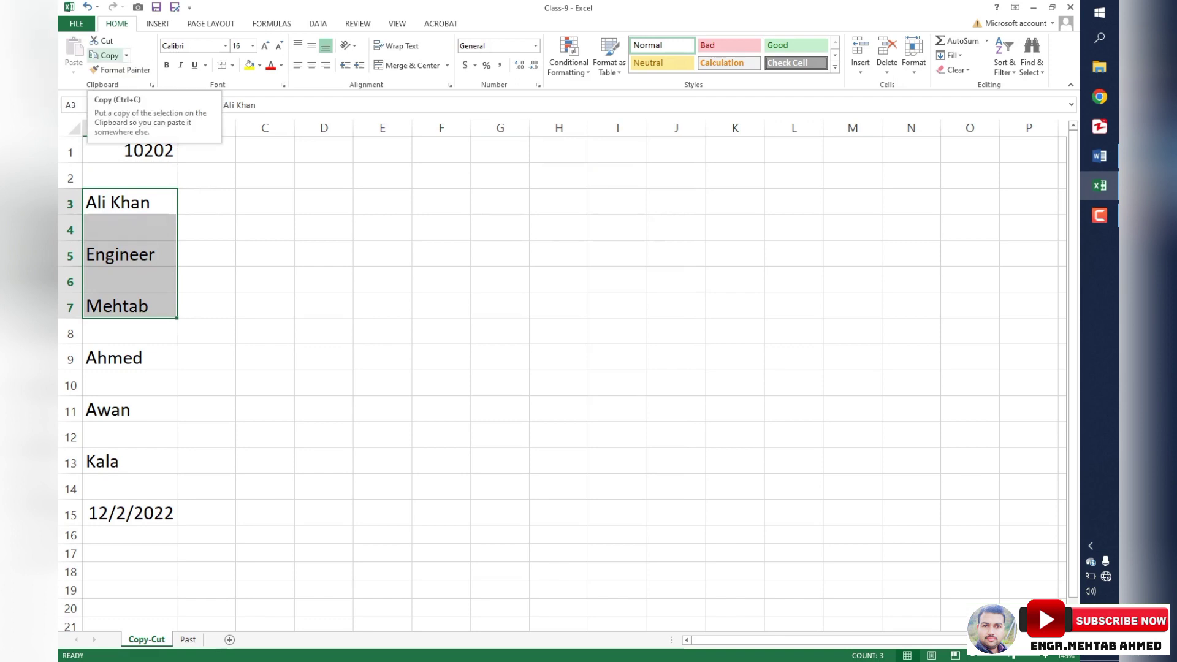
click(105, 55)
drag(221, 202, 264, 279)
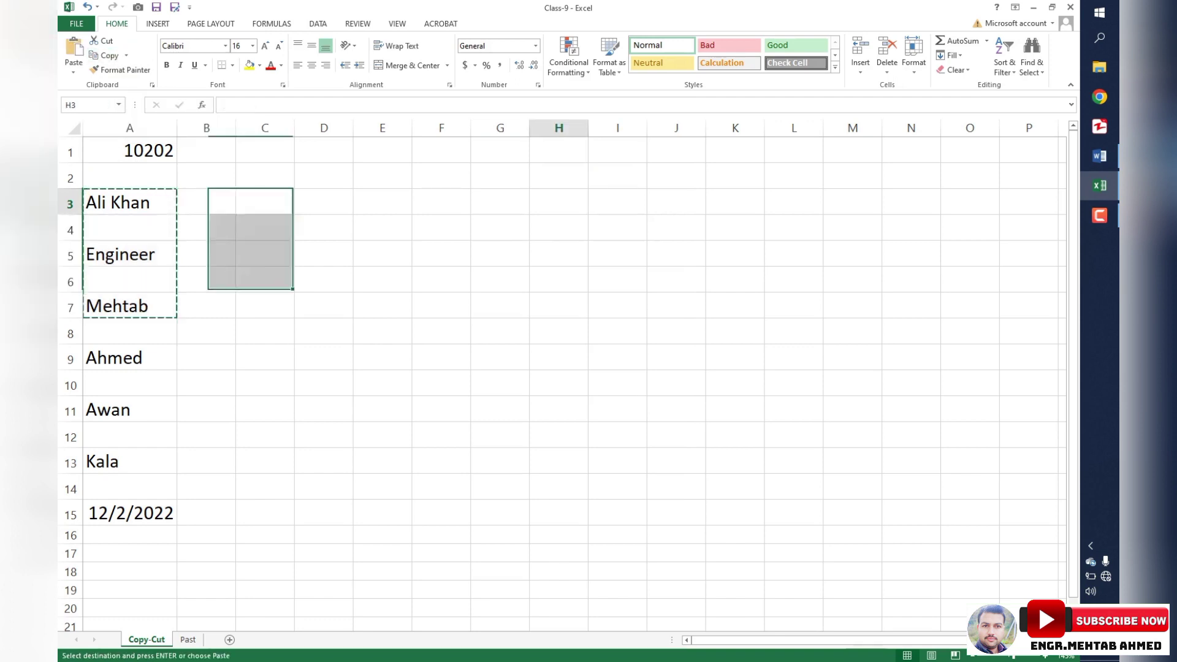
click(797, 150)
right_click(816, 152)
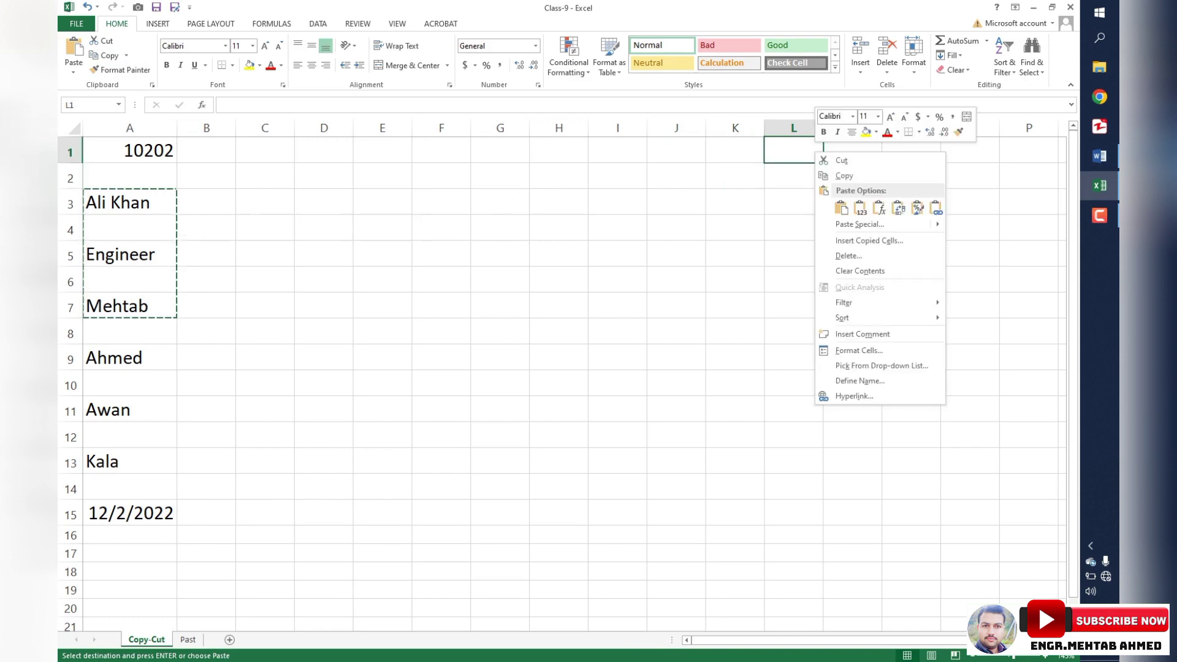
click(841, 208)
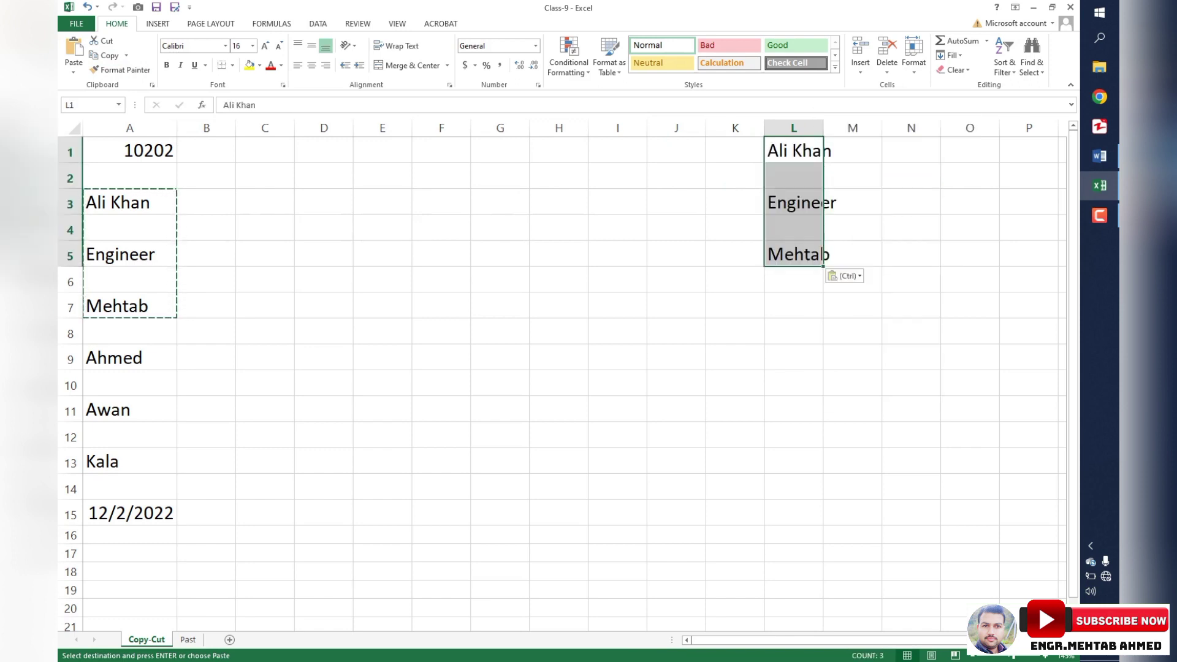
key(Delete)
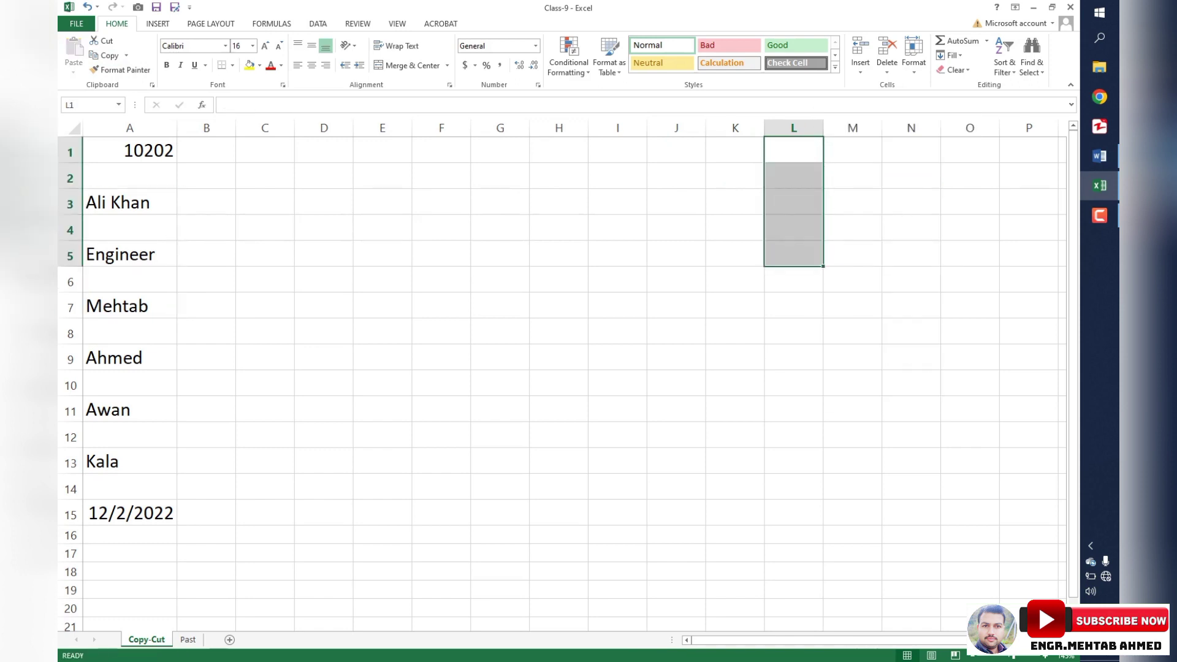
Step: Copy the whole list in A1:A15 and paste it into column L starting at L1
drag(130, 150, 130, 513)
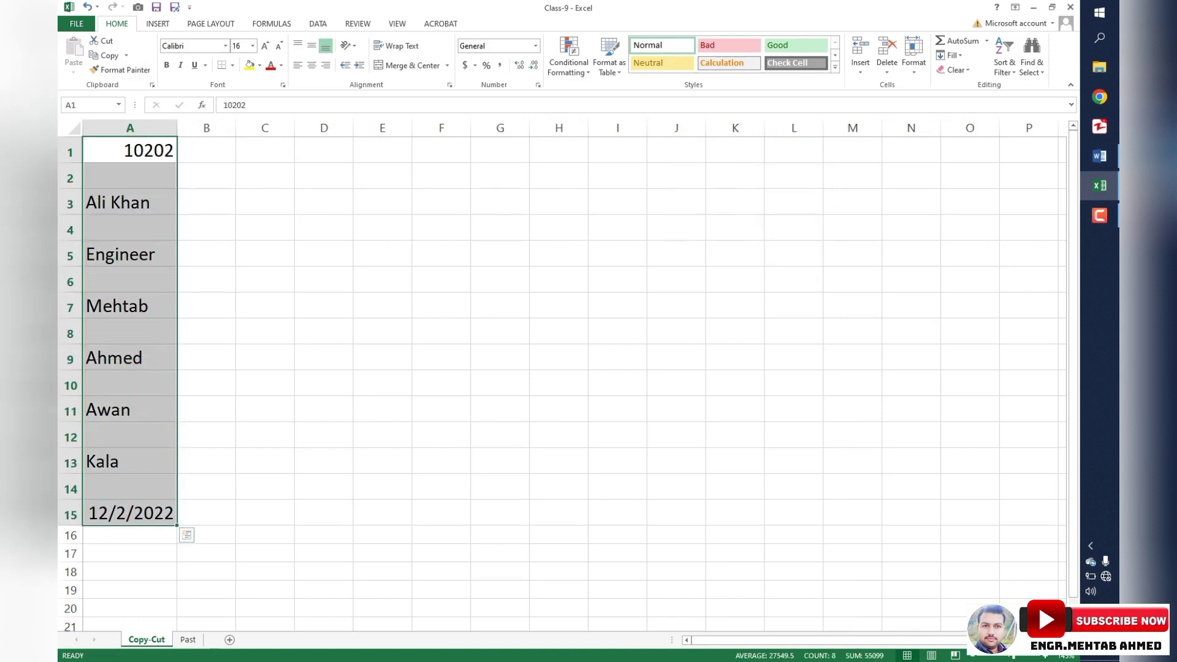
key(ctrl+c)
click(793, 151)
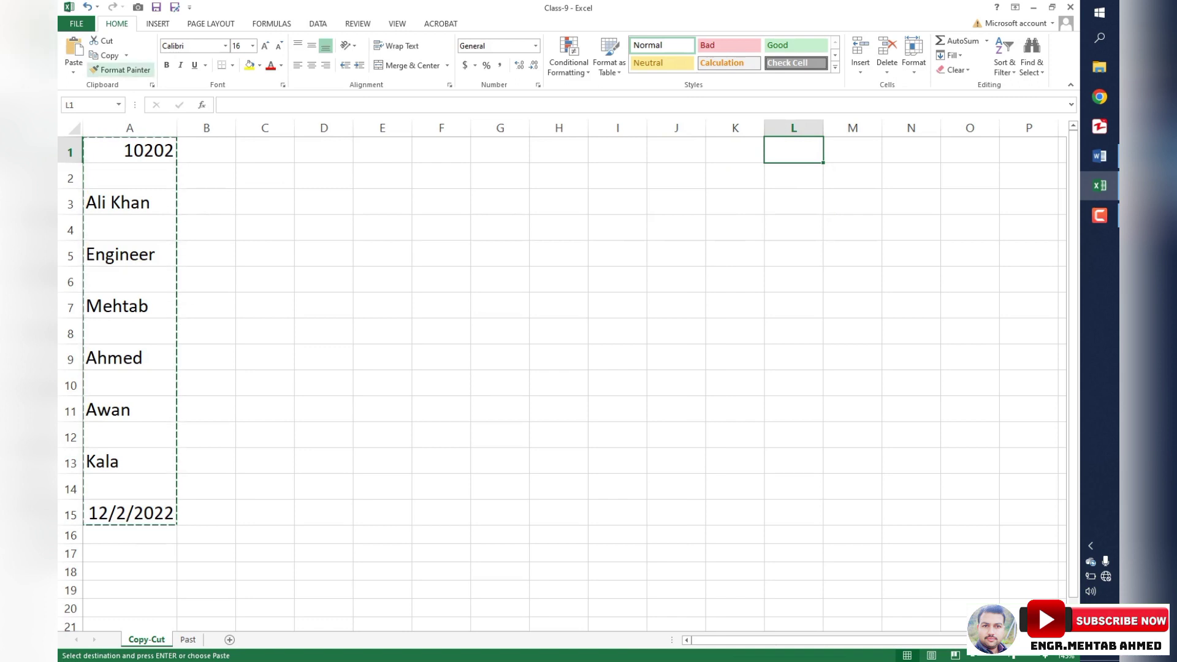
key(ctrl+v)
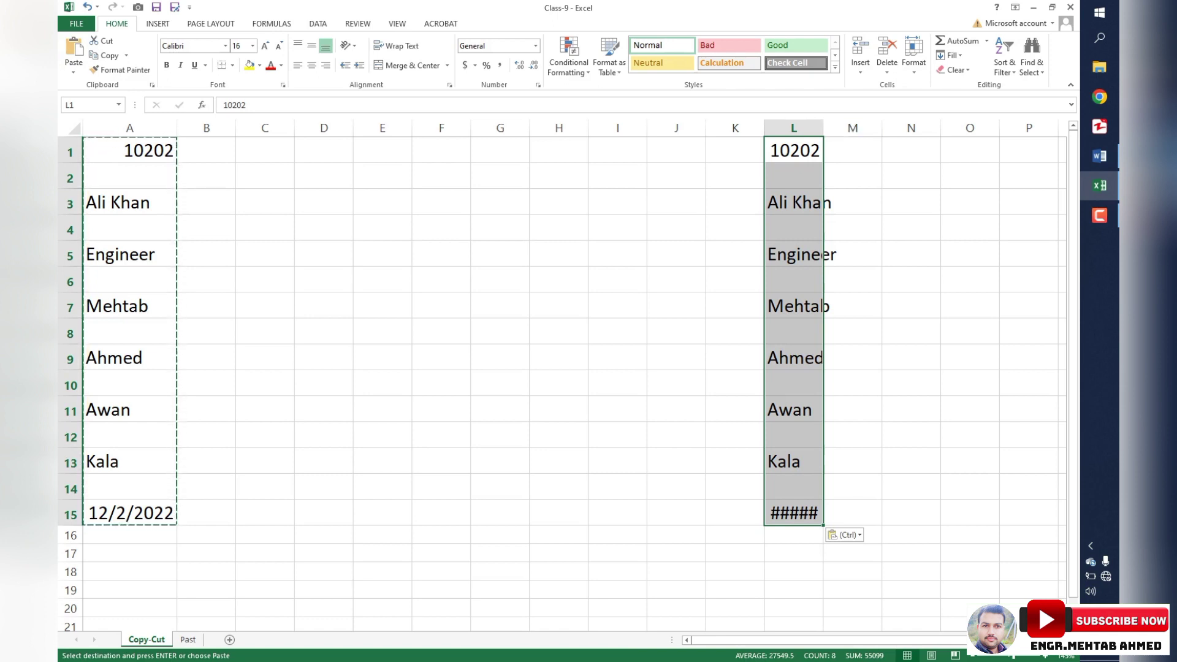
Step: Autofit column L to its pasted contents and widen it a little further so the date in L15 has room
double_click(823, 128)
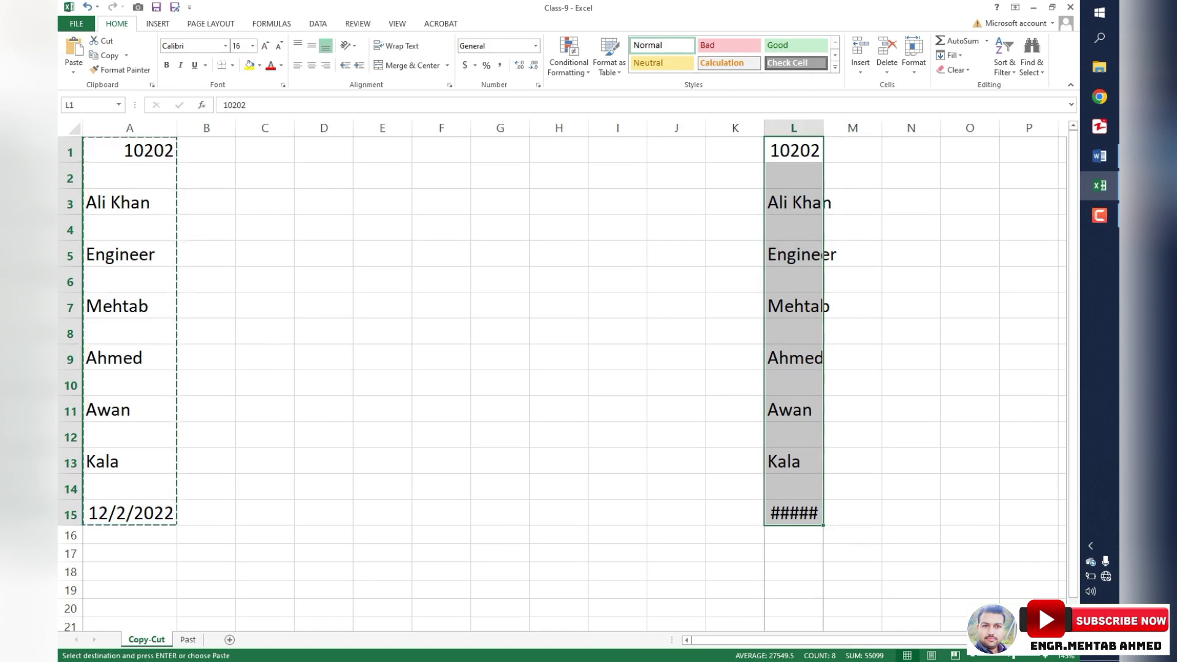
click(810, 512)
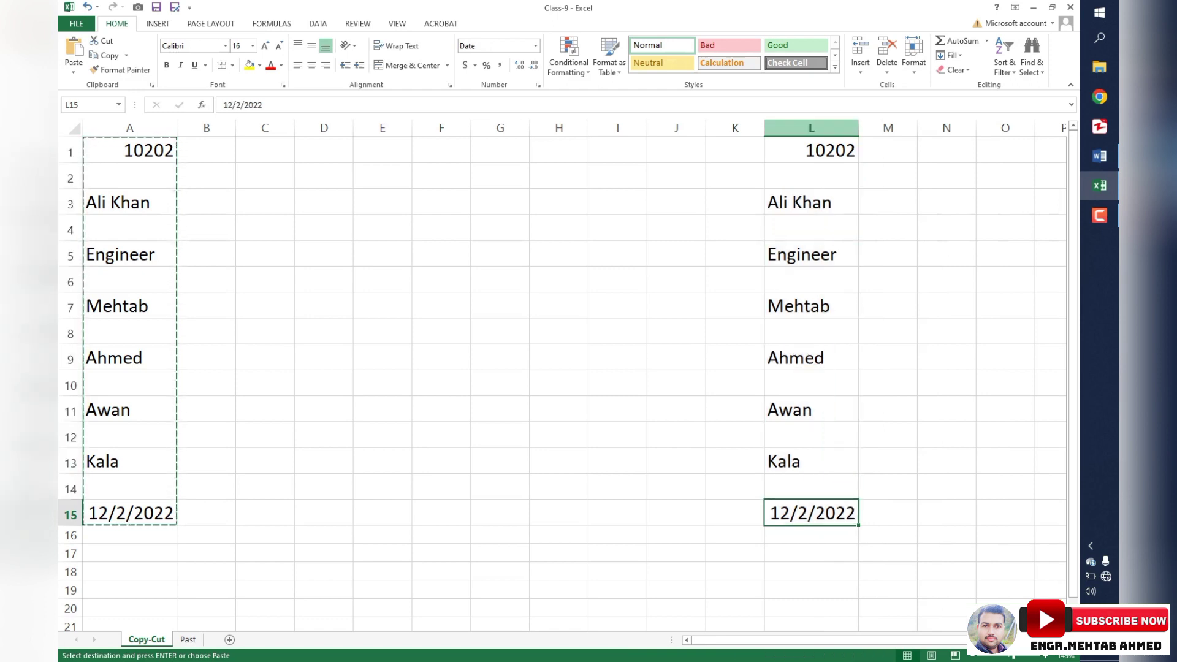
drag(858, 128, 889, 128)
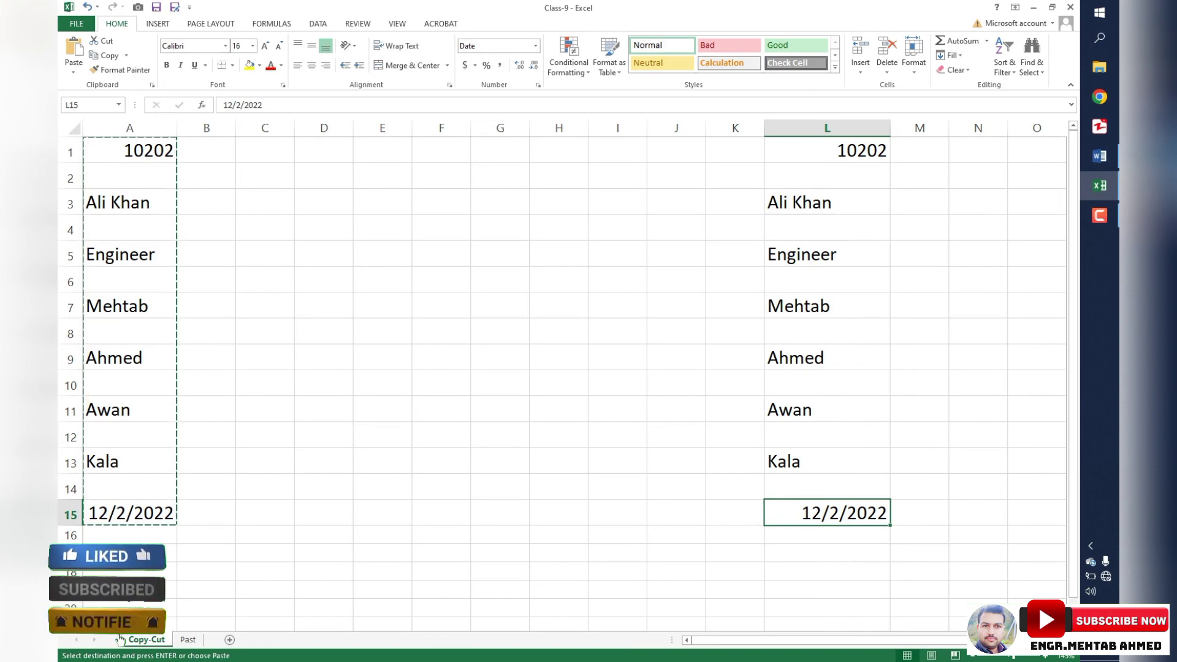
scroll(552, 367, down, 3)
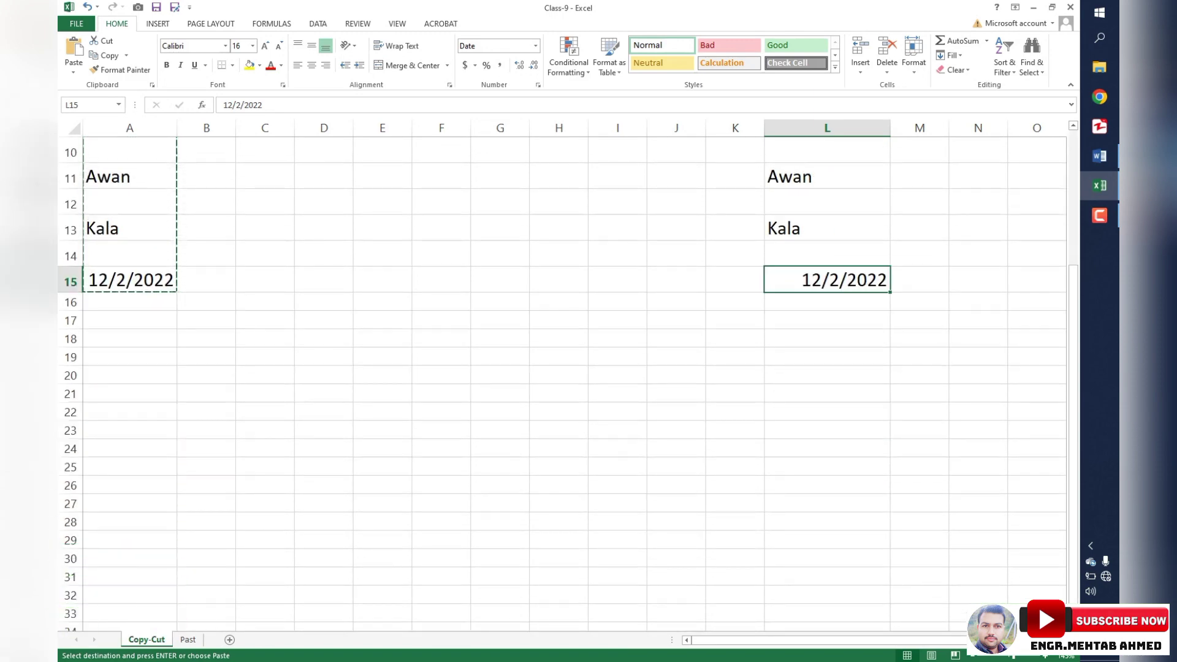
scroll(552, 368, up, 3)
scroll(551, 368, down, 3)
scroll(552, 367, down, 1)
scroll(551, 368, up, 4)
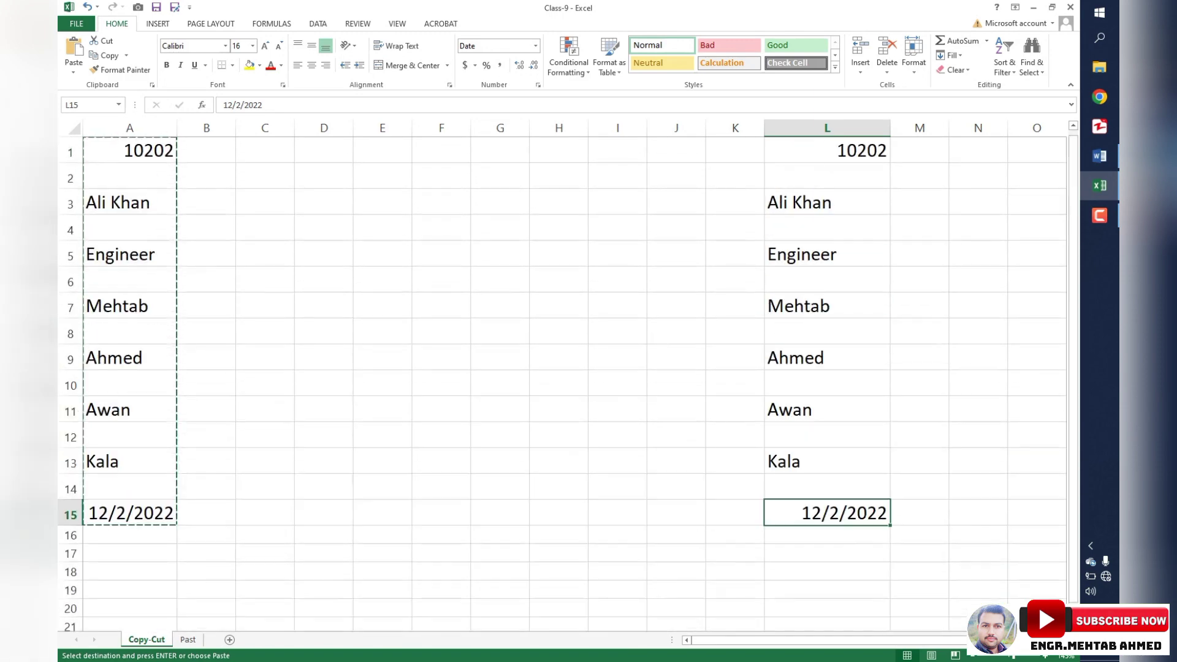
Step: Cut the date from A15, paste it into J24, and widen column J so the full date fits
scroll(551, 367, down, 3)
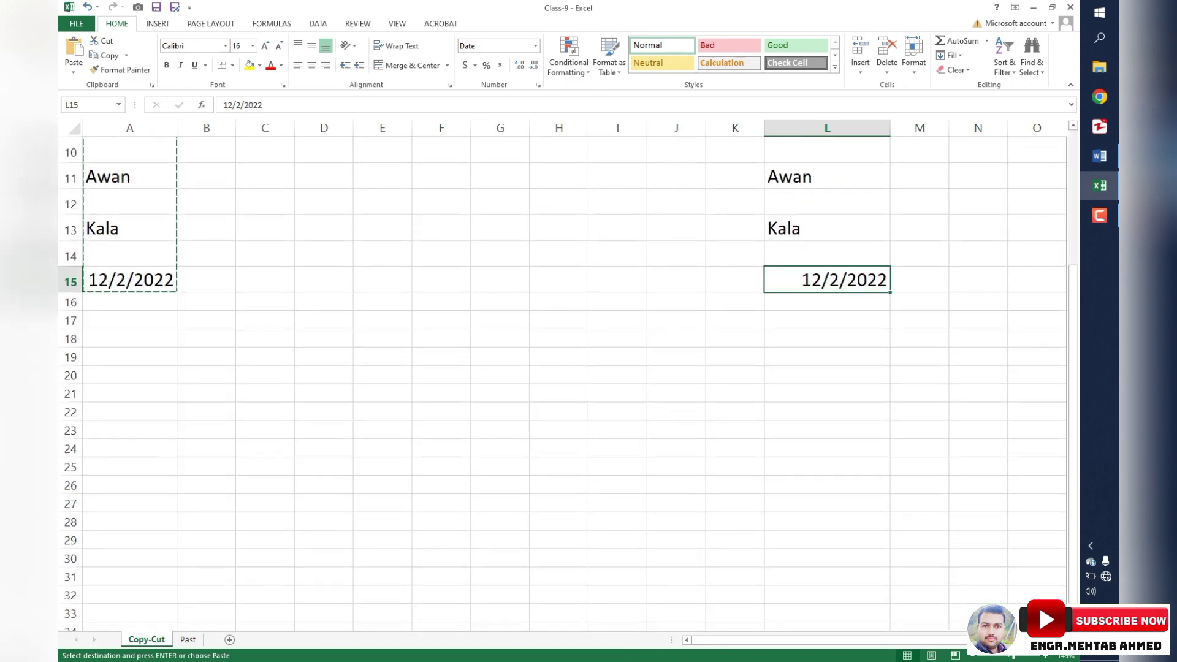
click(130, 280)
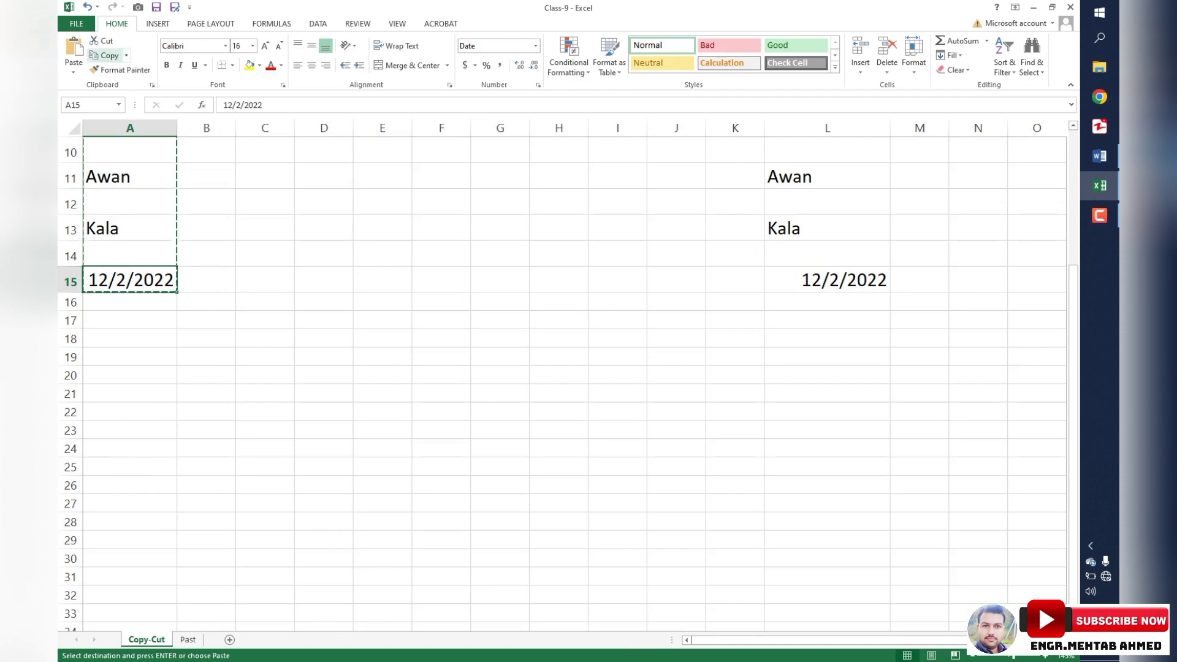
click(102, 41)
click(676, 448)
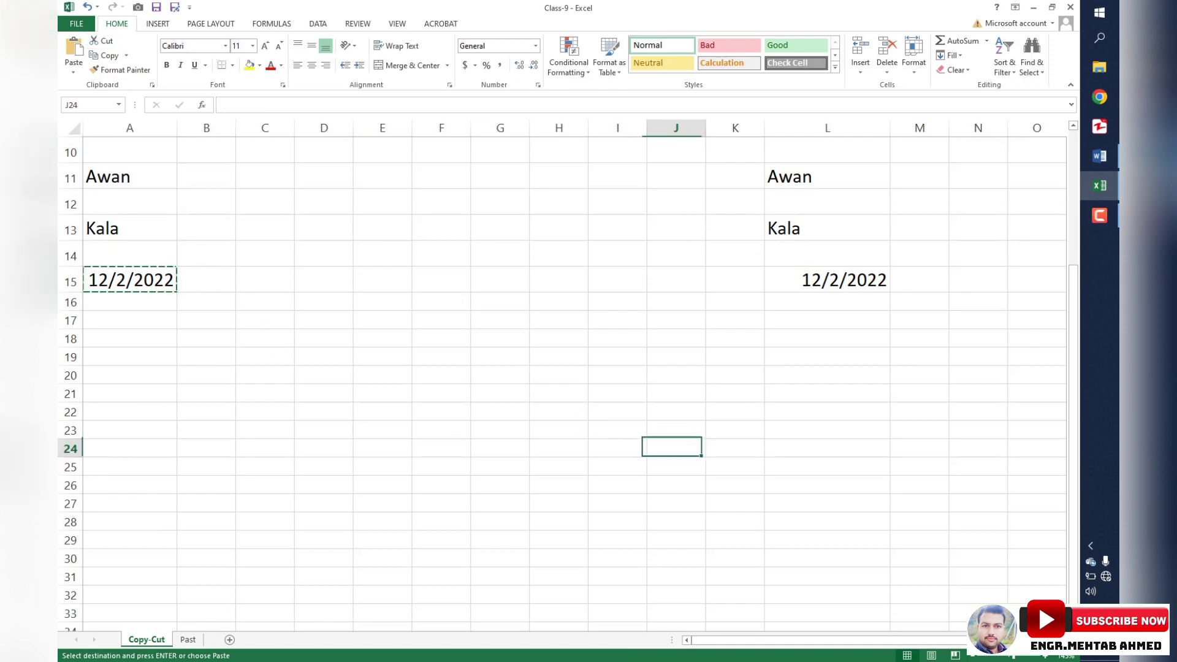
key(ctrl+v)
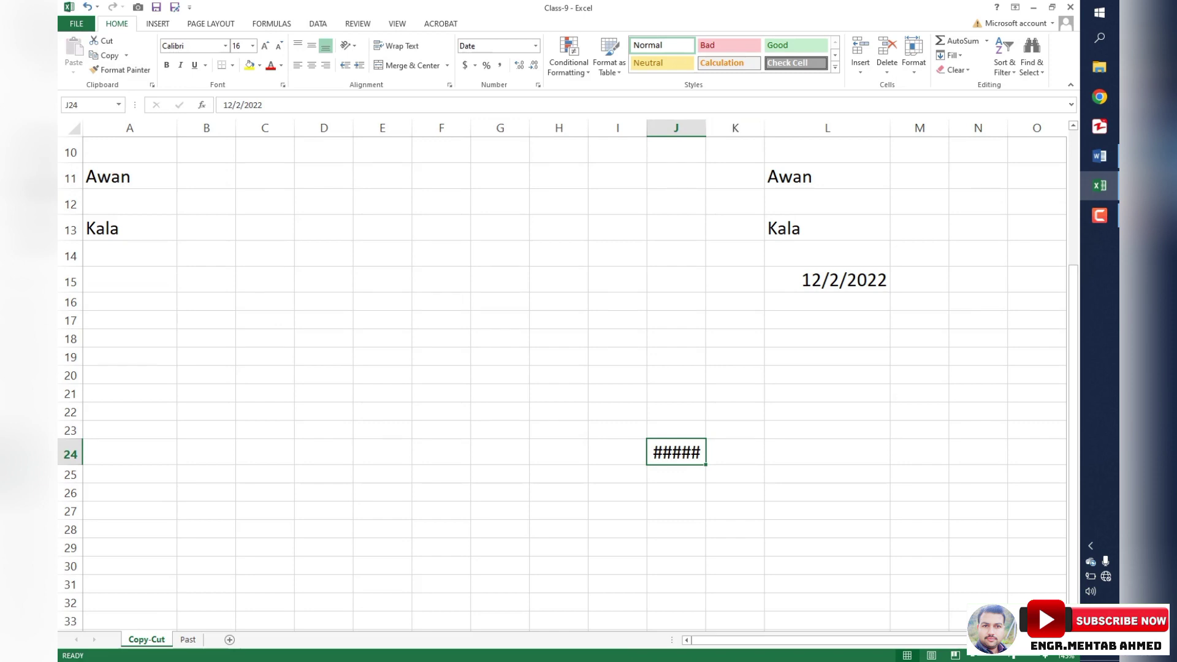
drag(705, 127, 754, 127)
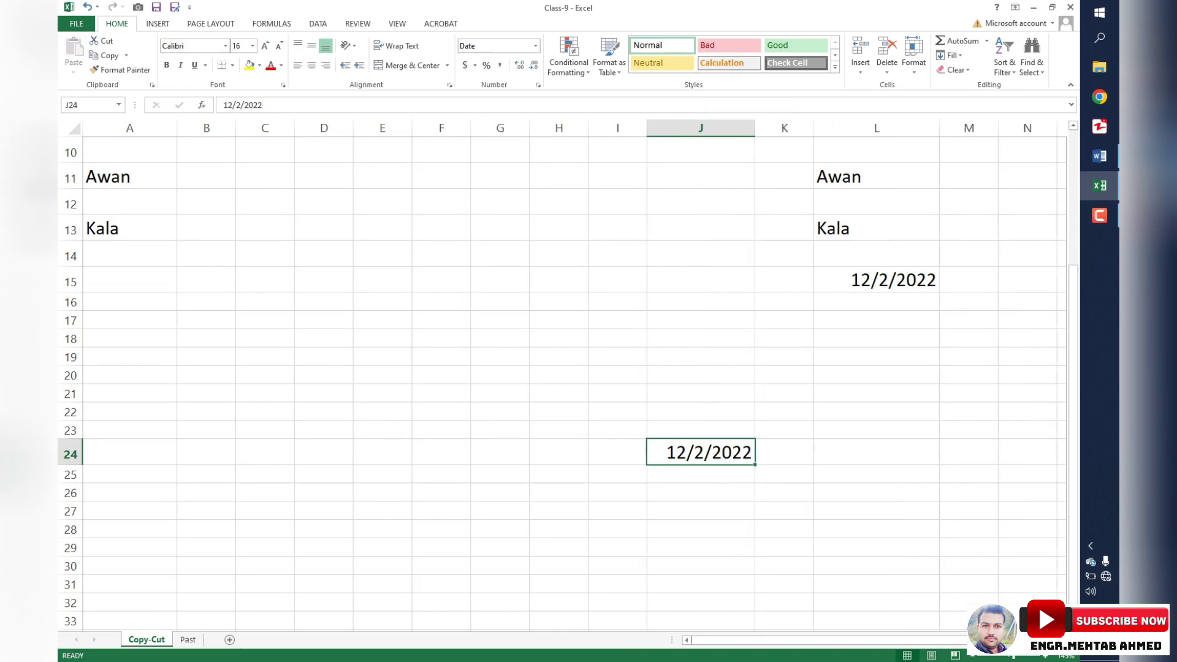
Step: Cut the date from J24 and paste it back into A15
right_click(706, 453)
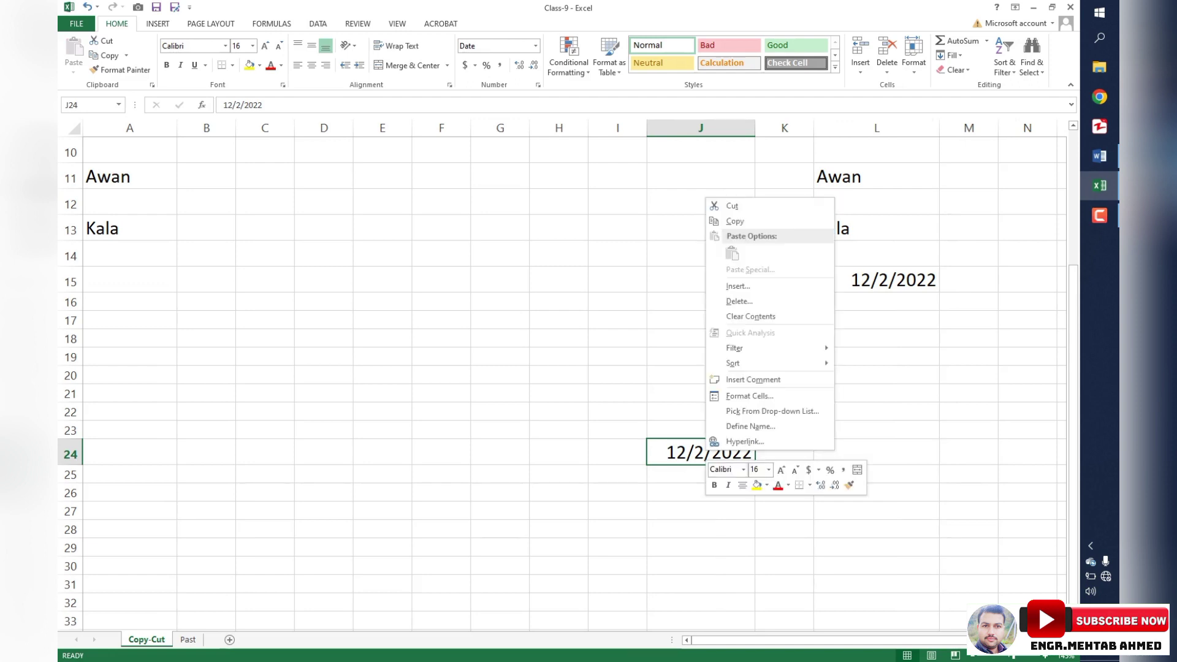
click(732, 206)
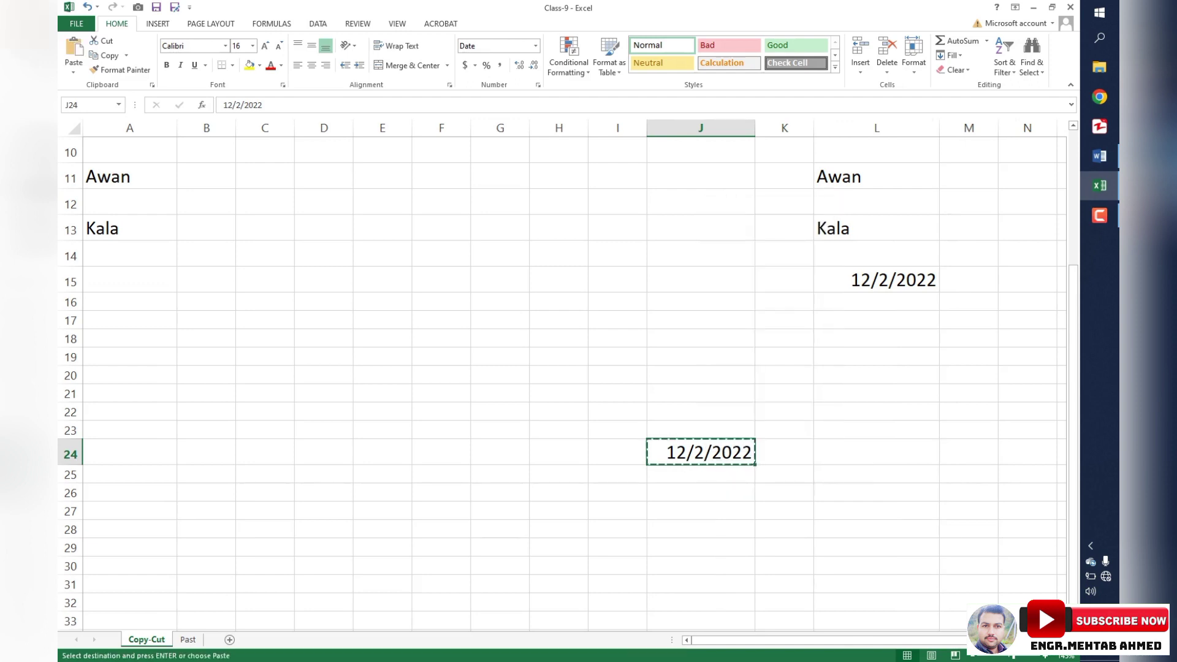
click(129, 278)
key(ctrl+v)
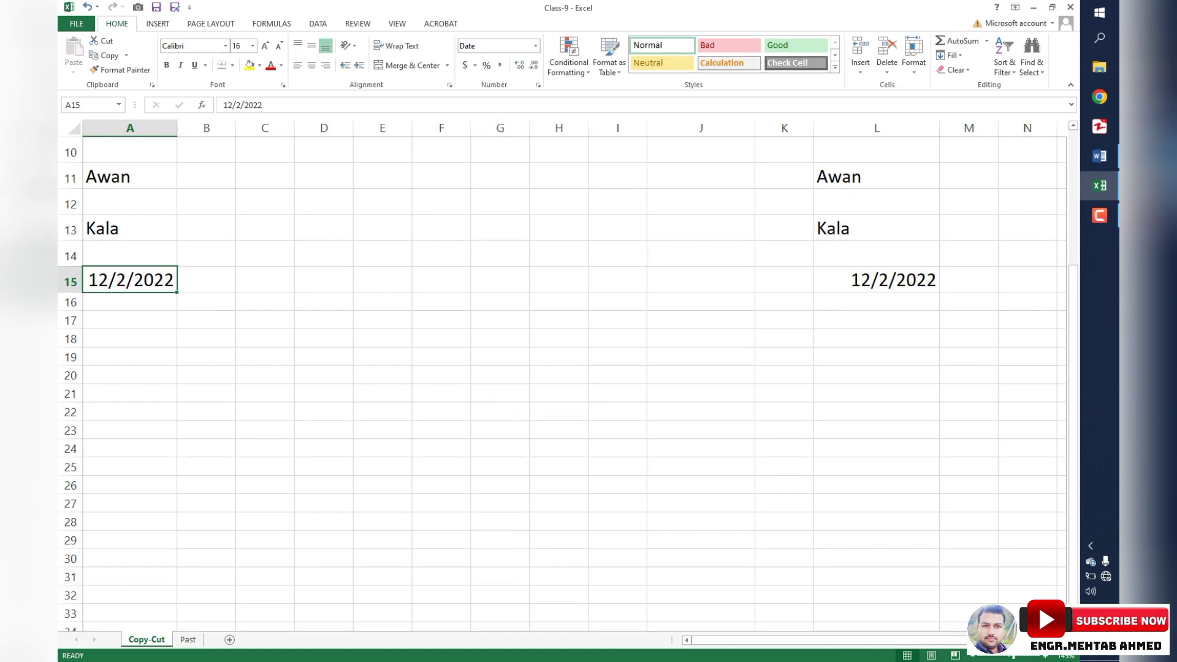
Step: Cut the date in A15, paste it into J20 with the Paste option, and move it back to A15
key(ctrl+x)
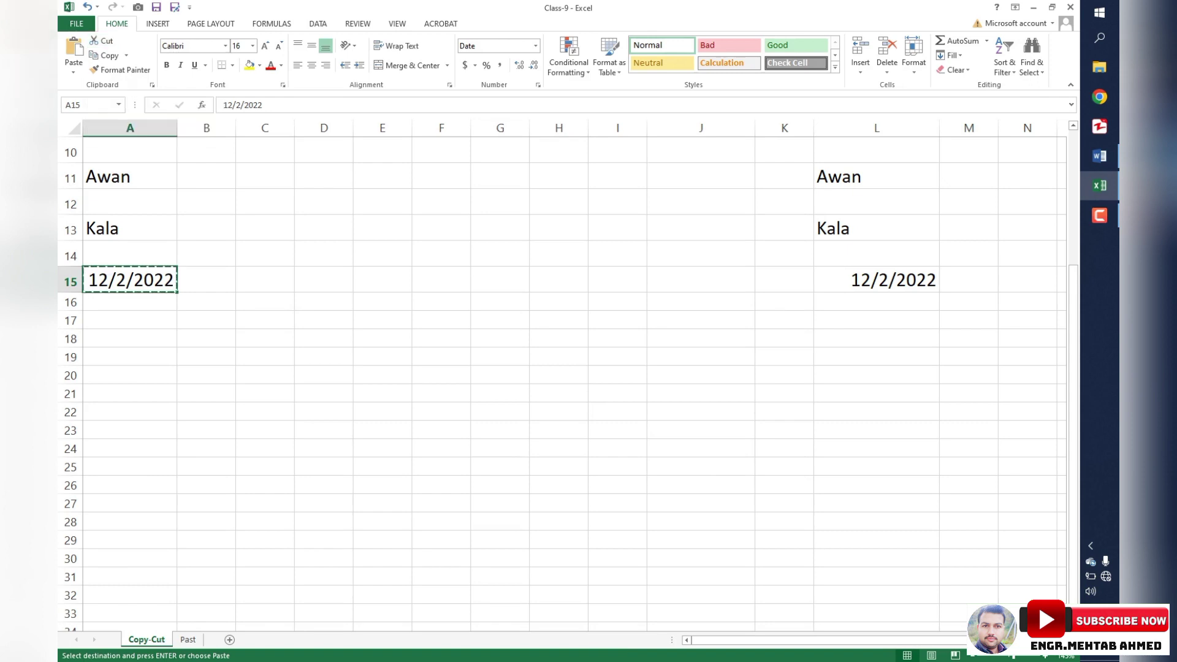
click(783, 374)
click(701, 374)
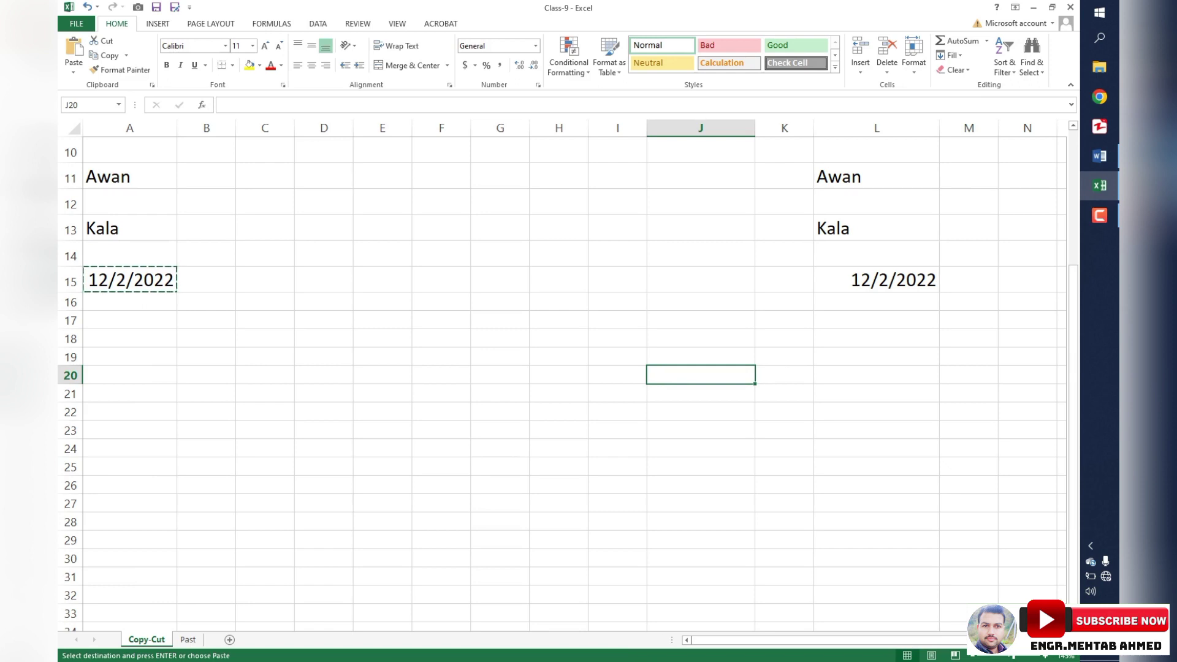
right_click(681, 371)
click(709, 429)
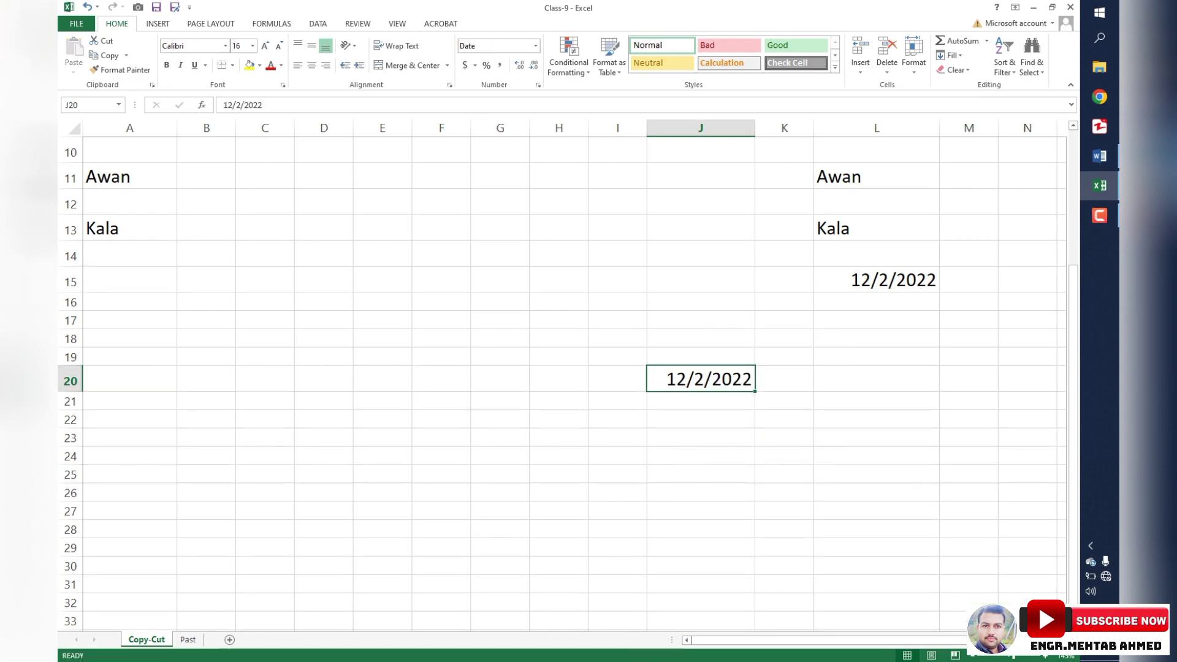
drag(647, 377, 144, 288)
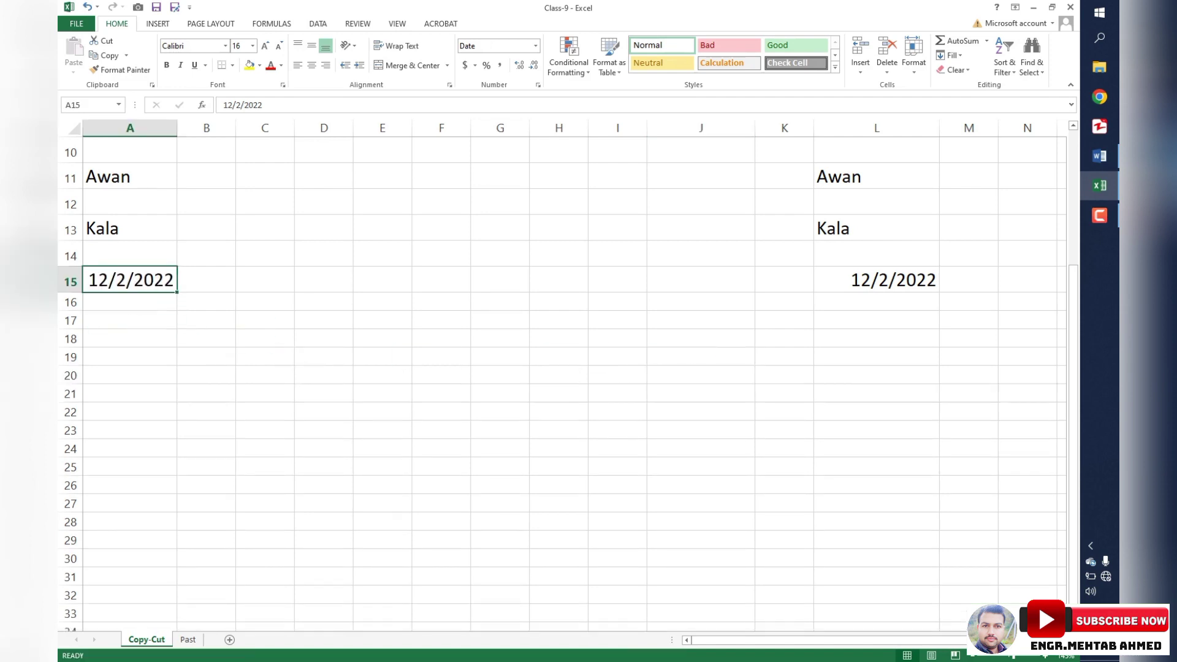
Step: Cut the date in A15, paste it into J17, and cut and paste it back into A15
key(ctrl+x)
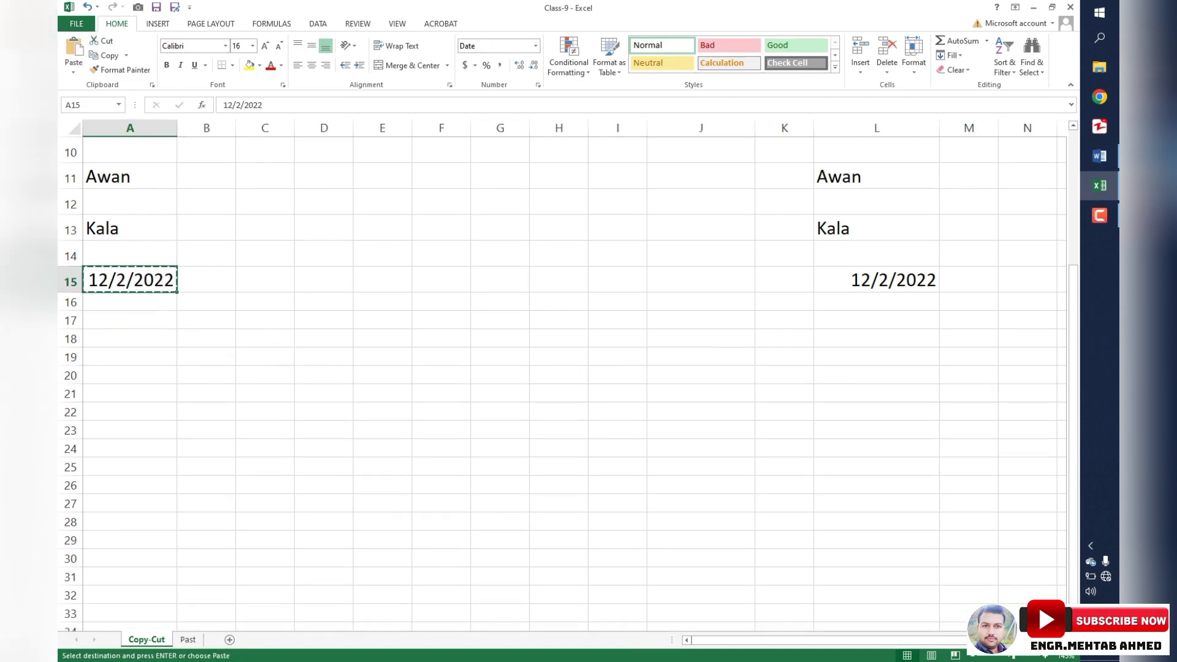
click(668, 320)
right_click(666, 321)
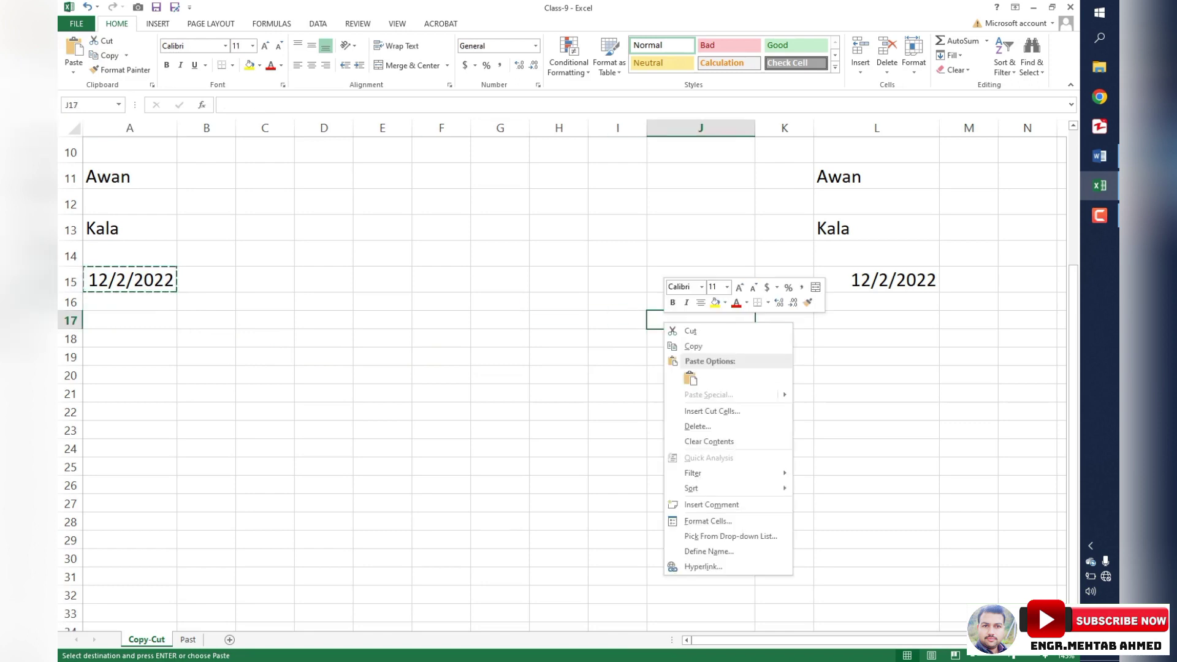
click(690, 378)
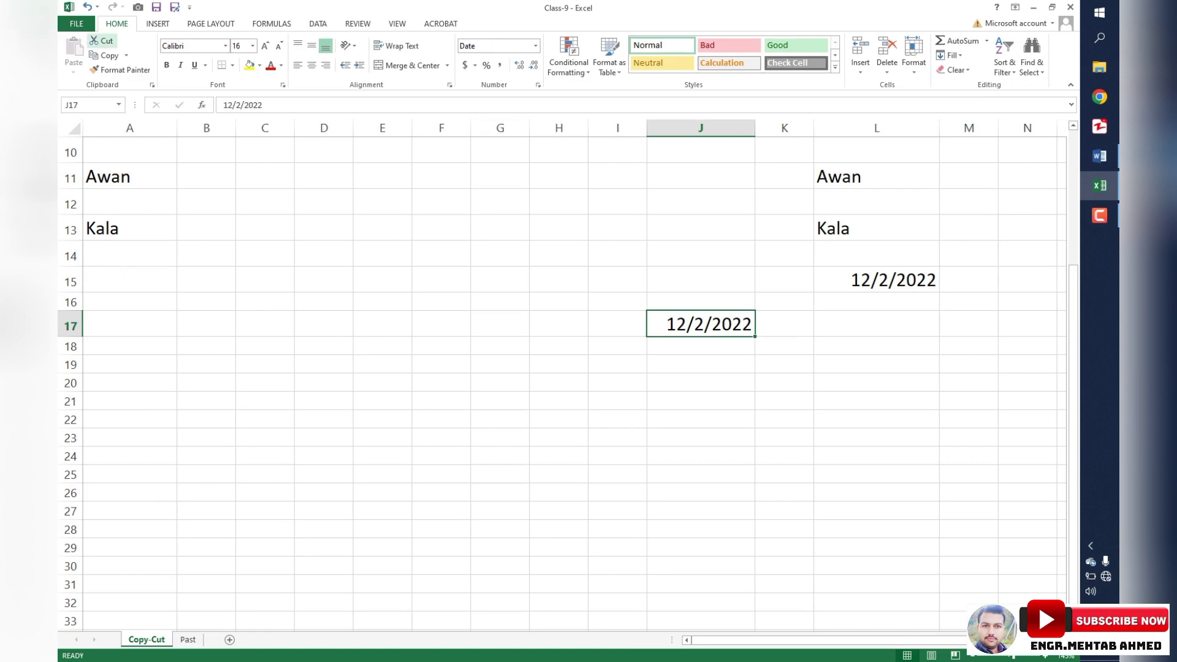
click(101, 40)
click(129, 279)
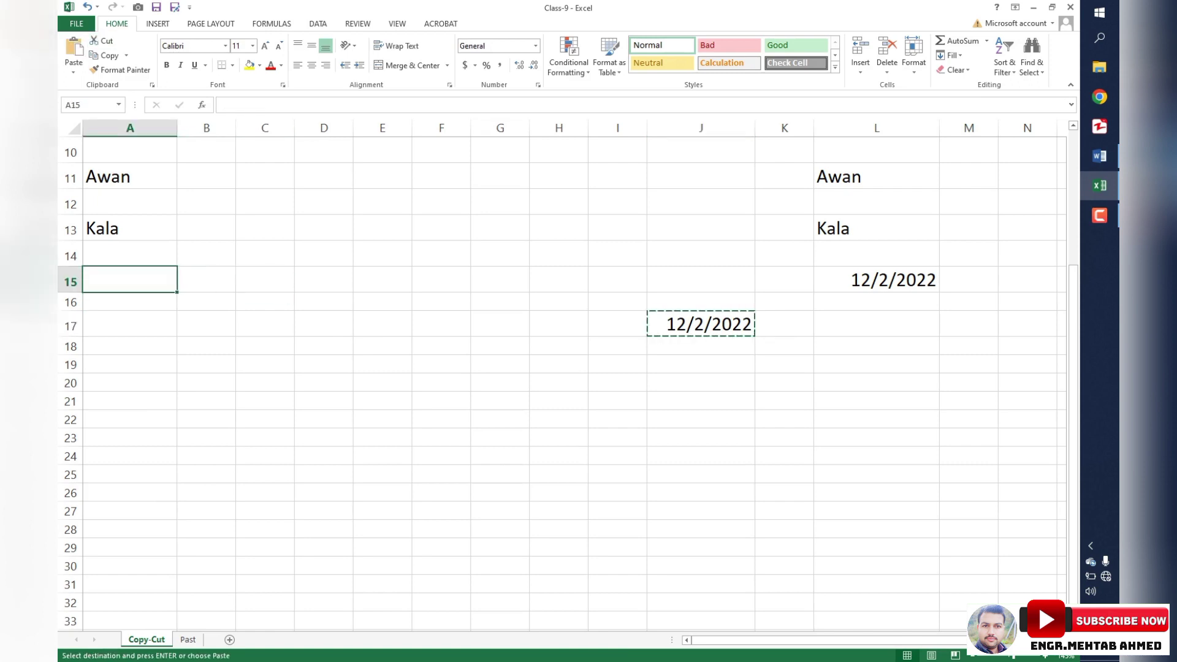
key(ctrl+v)
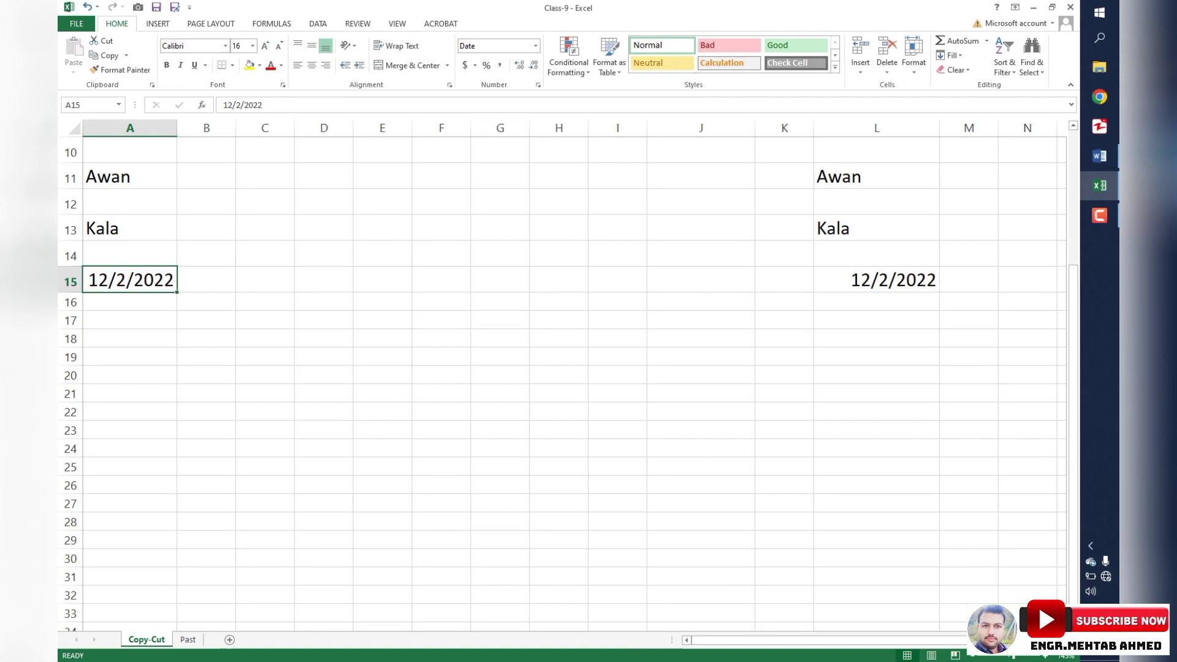
Step: Copy the whole list in A1:A15 and switch to the Past worksheet
scroll(552, 368, up, 3)
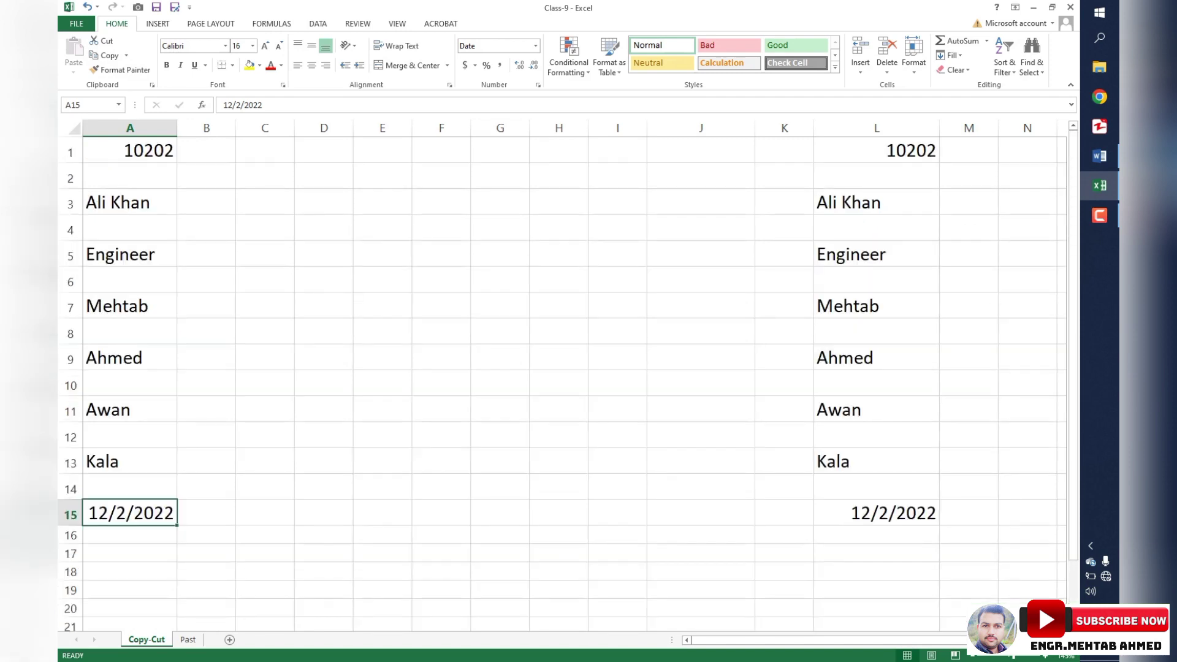
drag(130, 150, 147, 514)
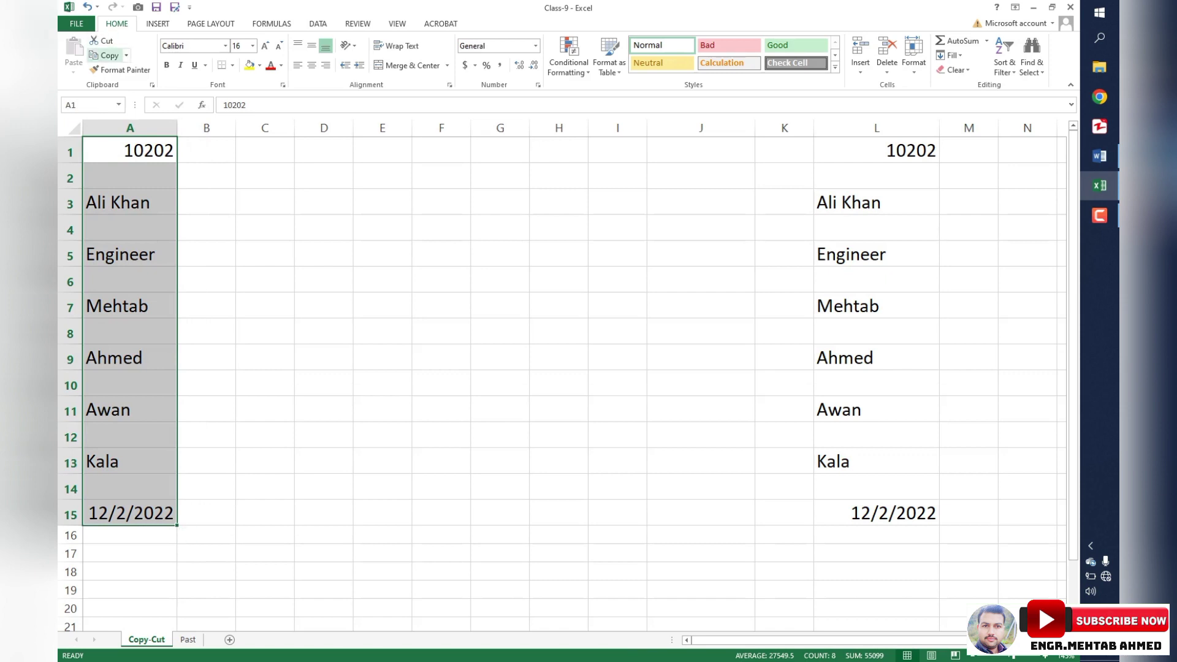
click(104, 56)
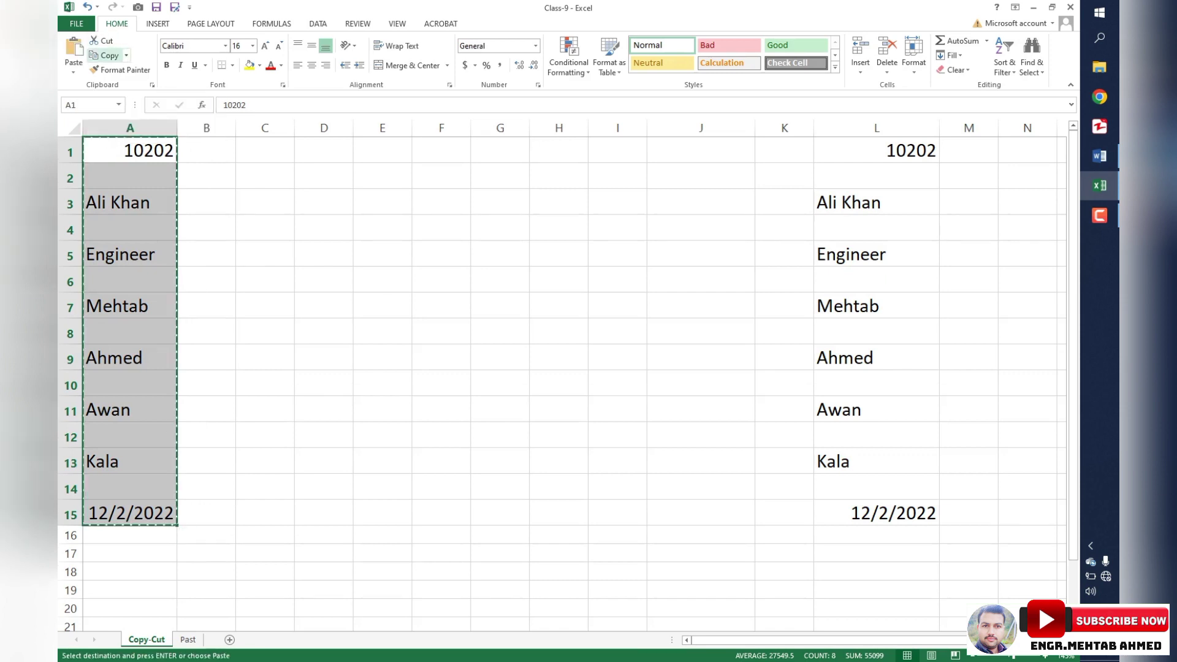
click(187, 639)
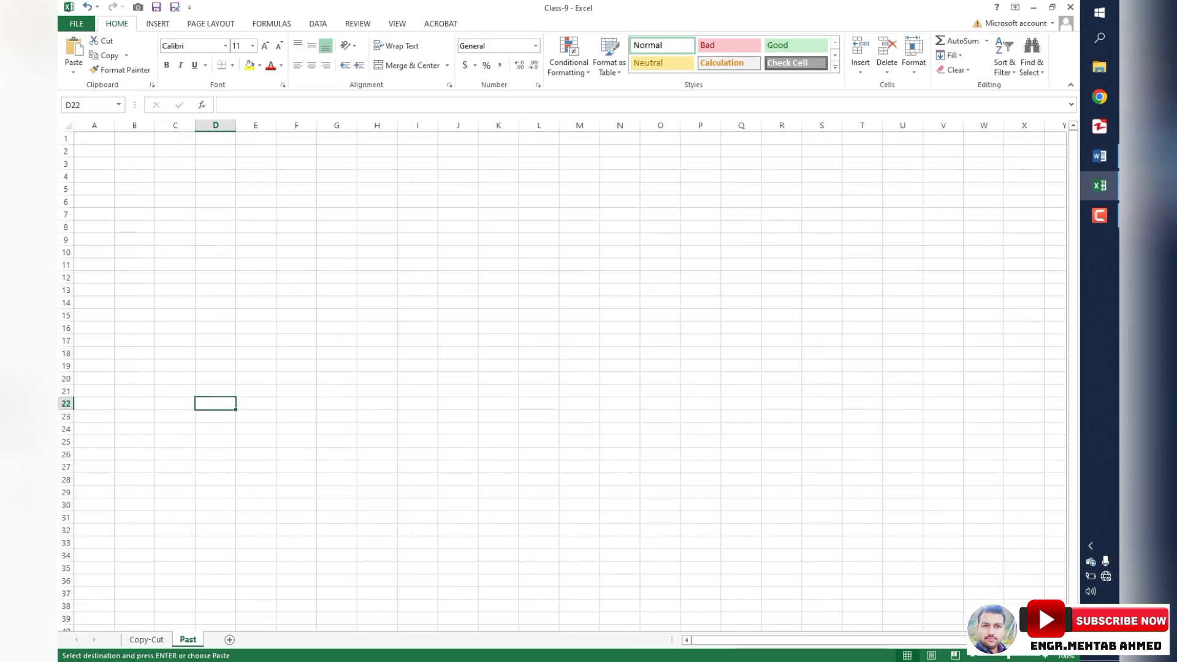
Step: Paste the copied list into the Past worksheet starting at G6
click(1045, 656)
click(1044, 656)
click(1045, 656)
click(1045, 656)
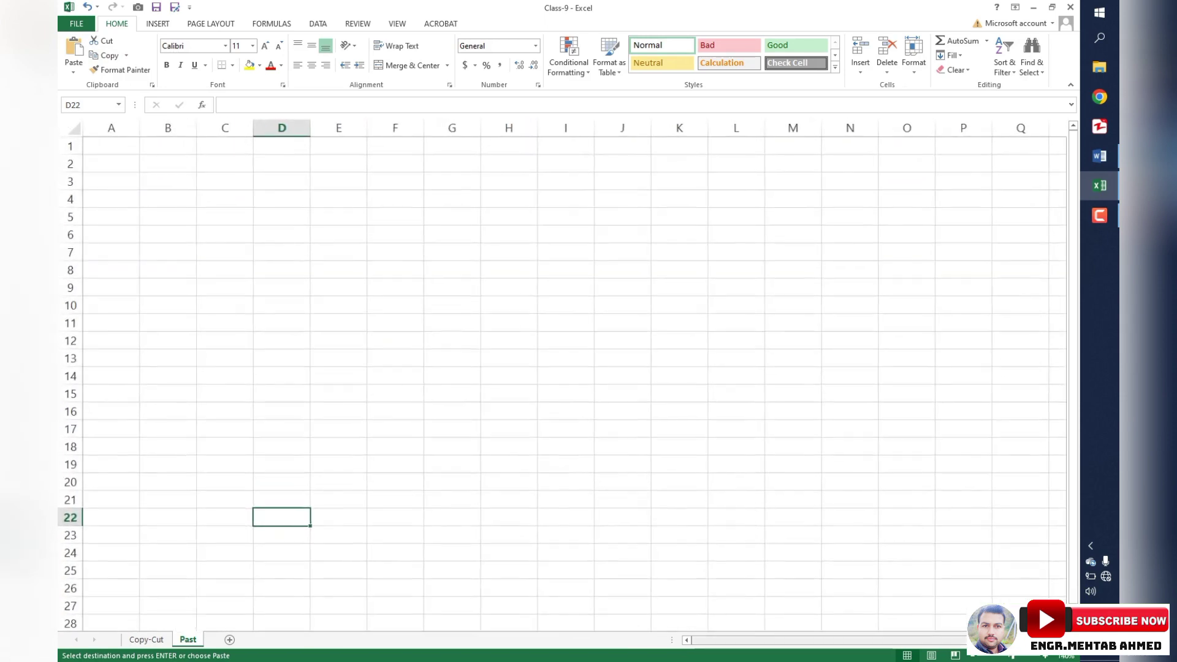
click(111, 146)
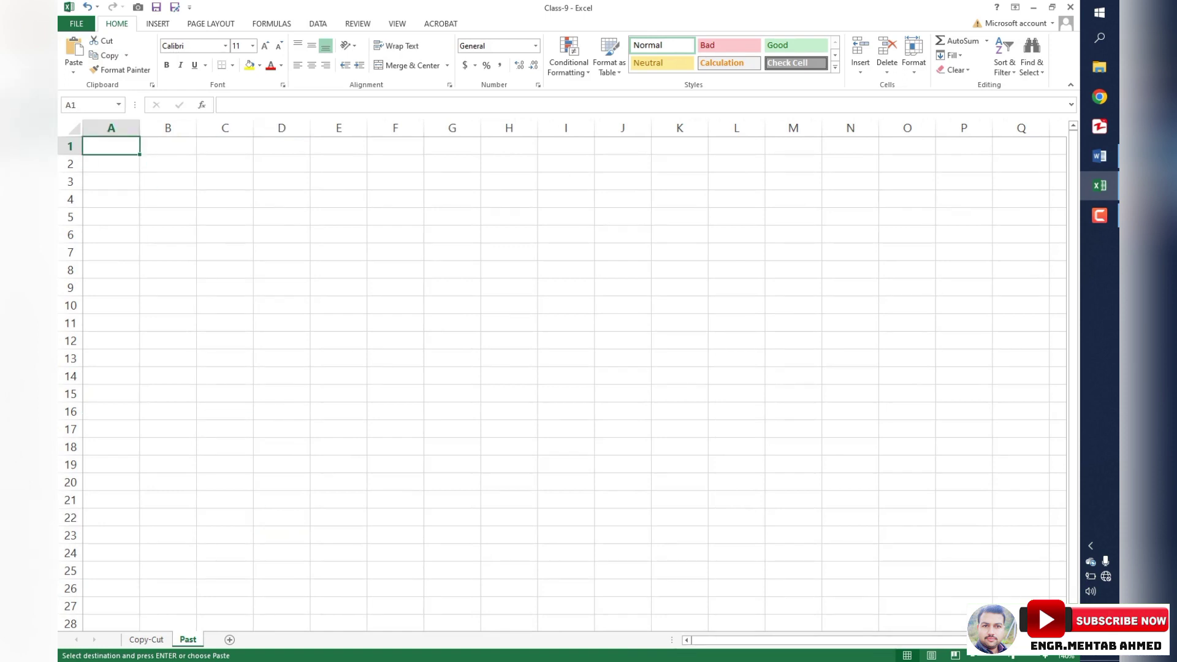
click(395, 163)
click(509, 287)
click(452, 234)
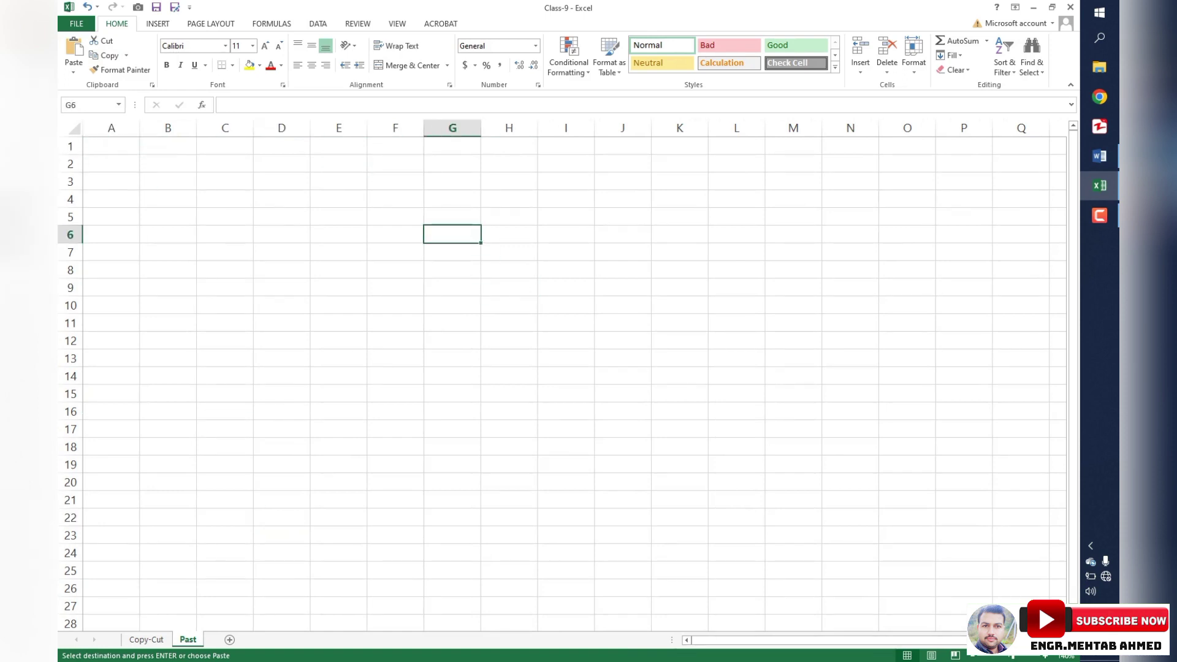
right_click(442, 232)
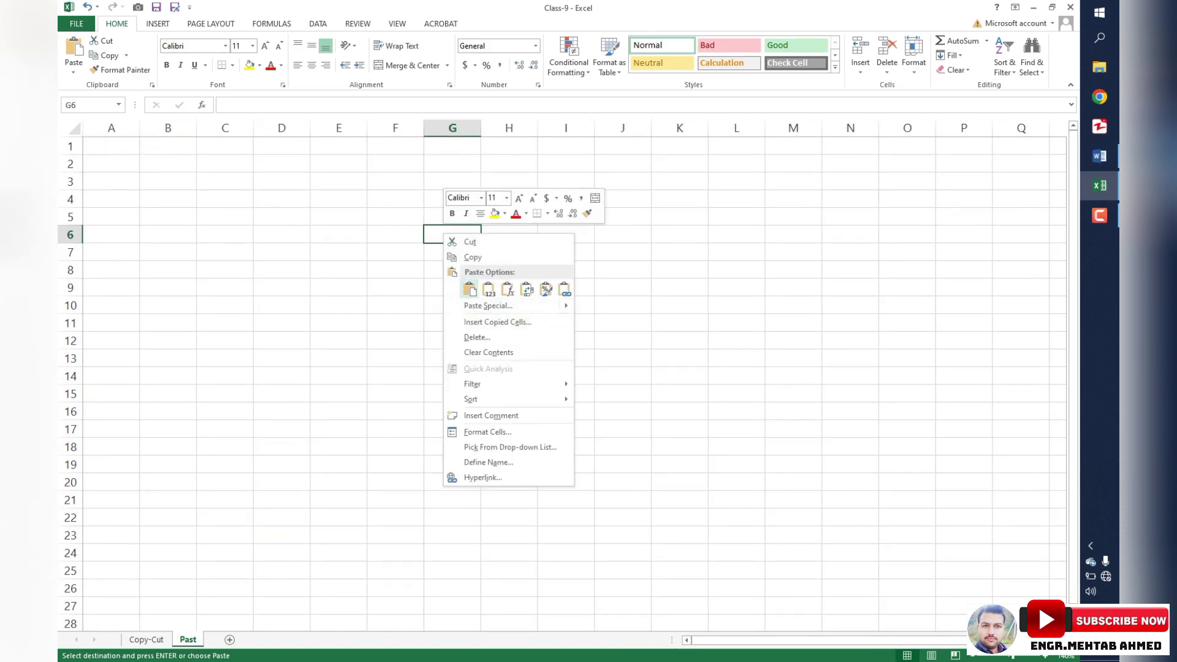
key(Escape)
key(ctrl+v)
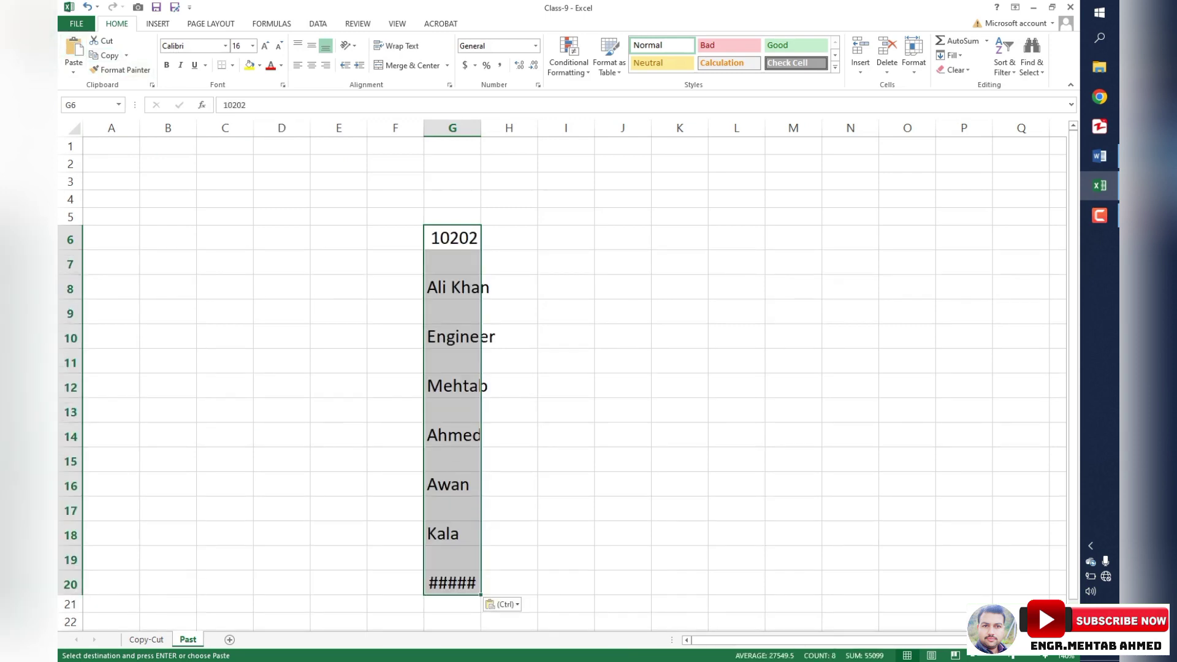
Step: Paste three more copies of the list on the Past worksheet, starting at K6, D8 and O5
click(680, 237)
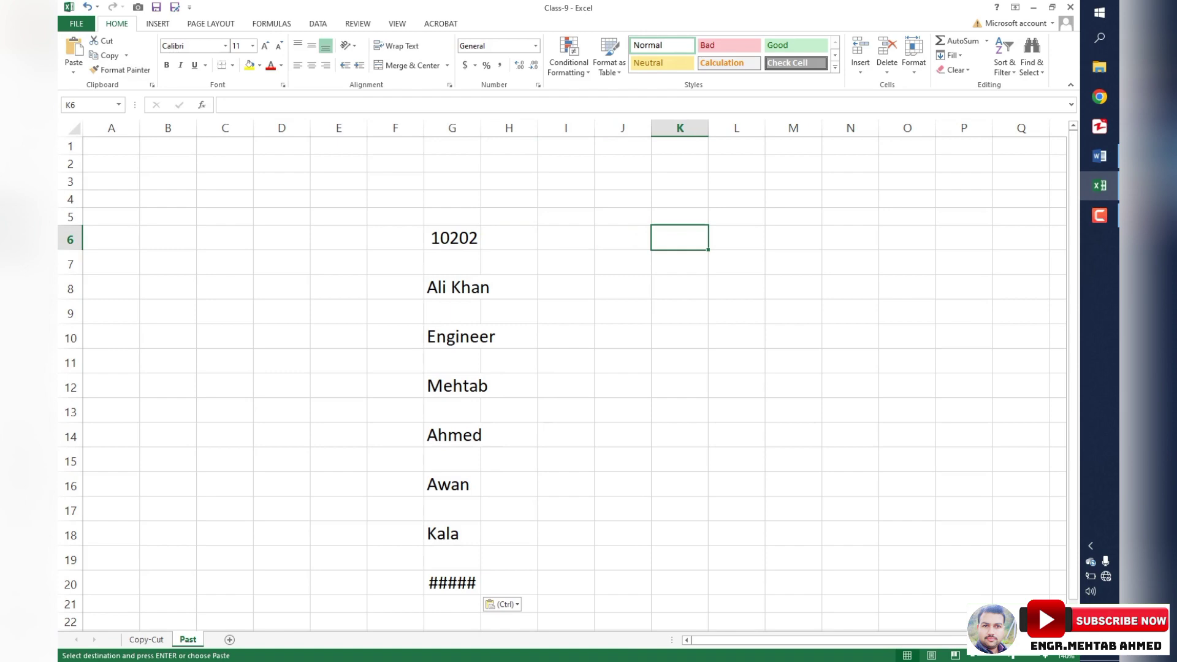
key(ctrl+v)
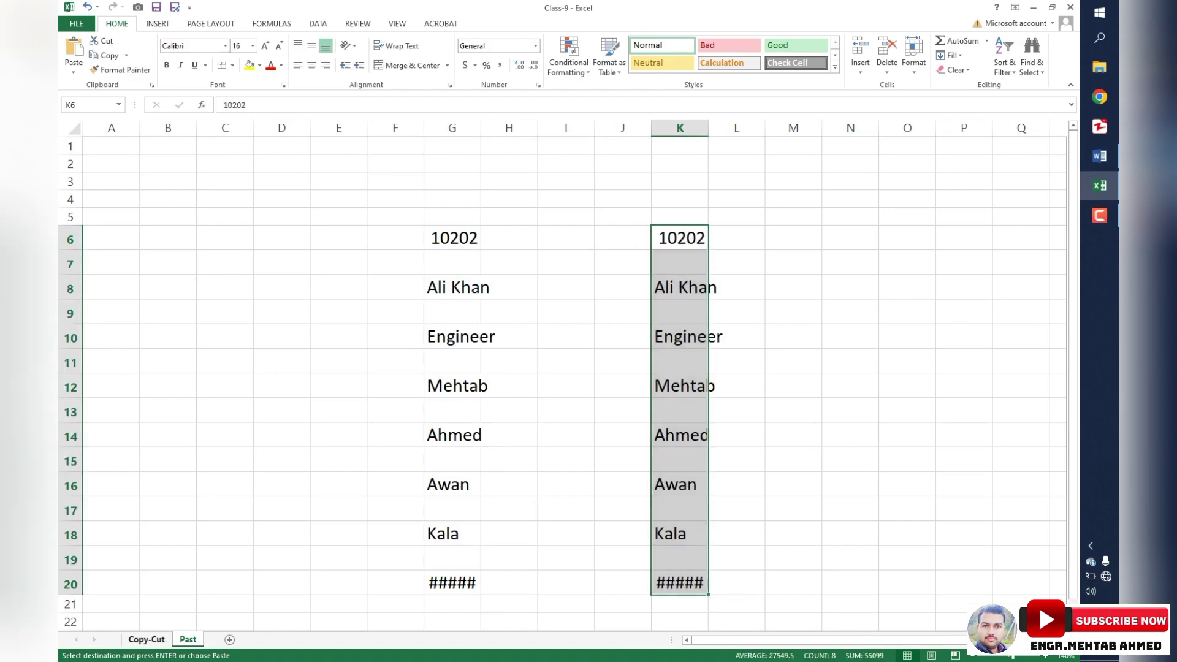
key(ctrl+Page_Up)
key(ctrl+Page_Down)
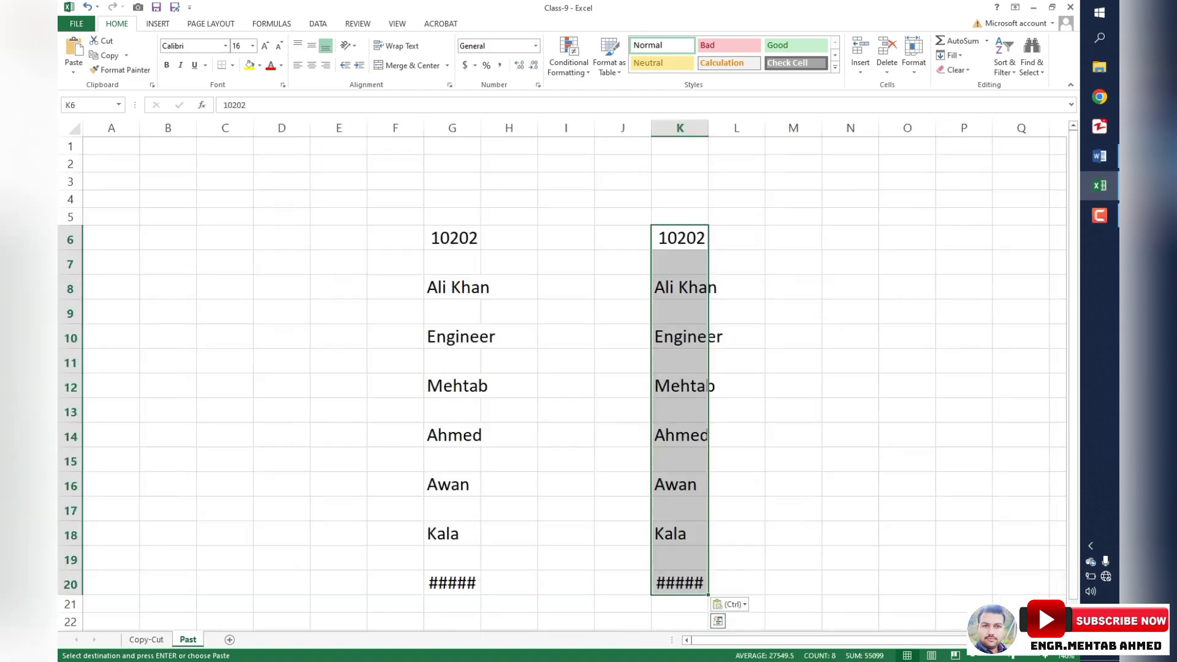
click(282, 286)
key(ctrl+v)
click(907, 217)
key(ctrl+v)
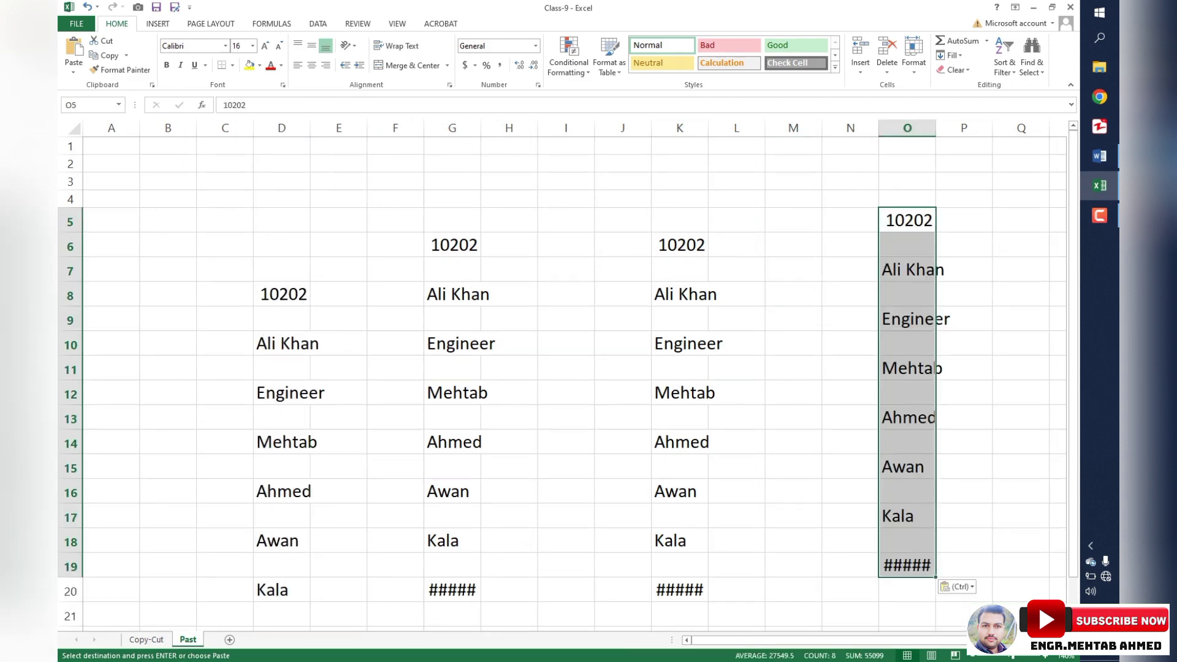
Step: Widen columns O, K and G so the dates at the end of the pasted lists fit
drag(936, 128, 971, 127)
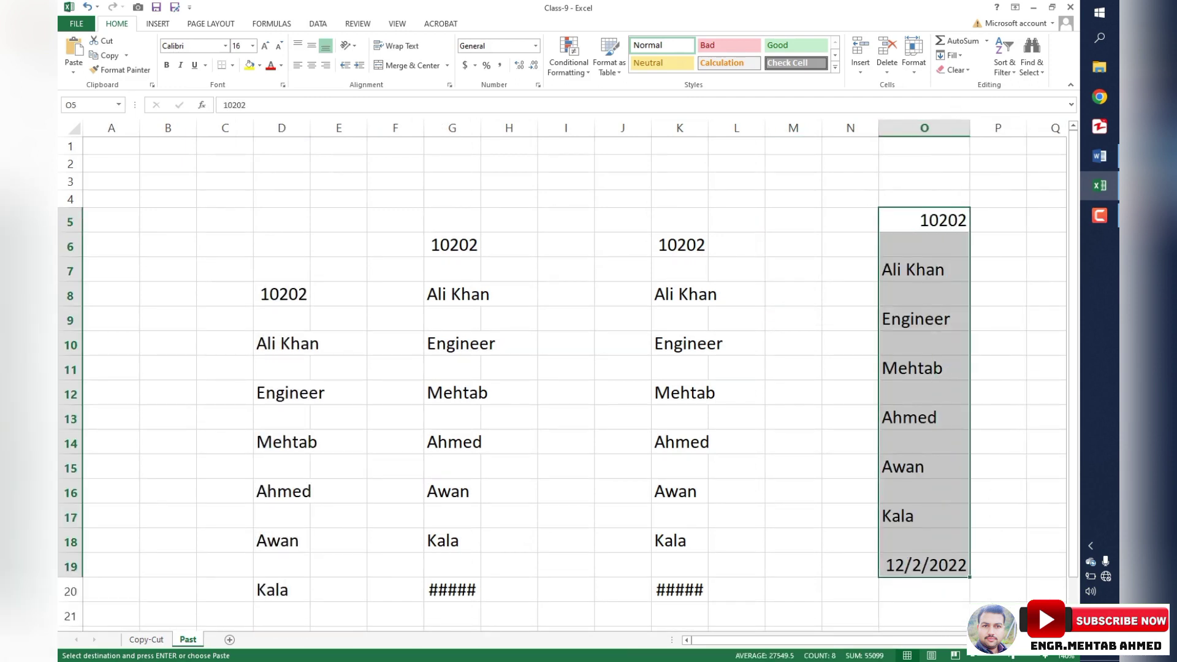
drag(708, 127, 742, 128)
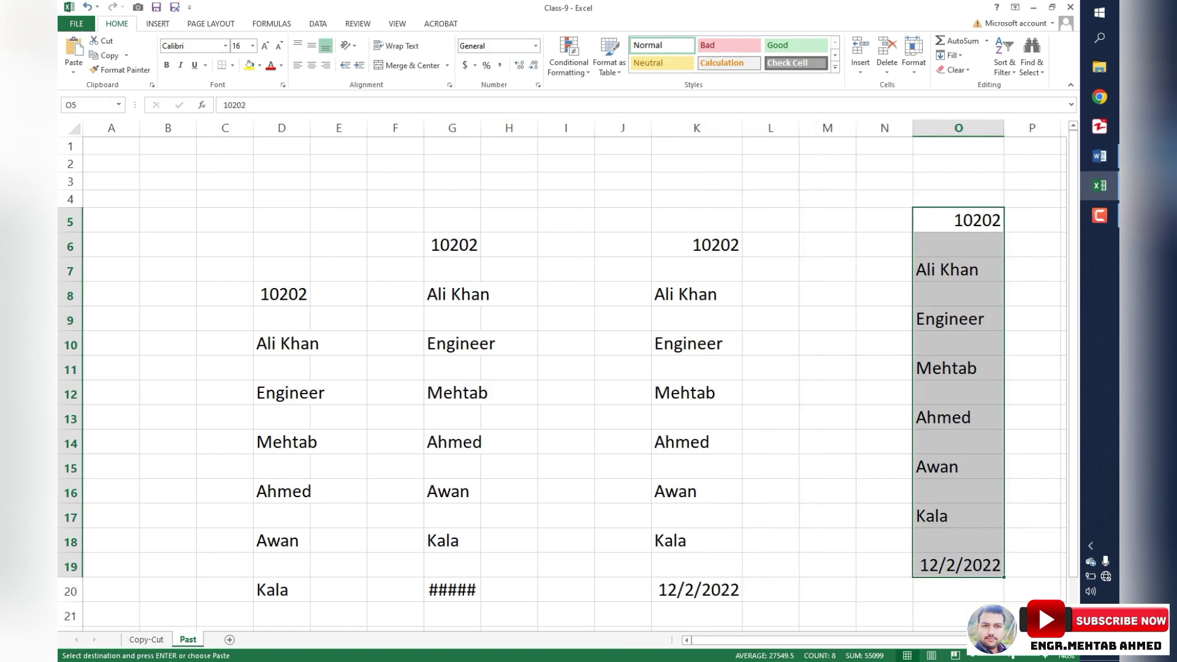
drag(480, 128, 515, 128)
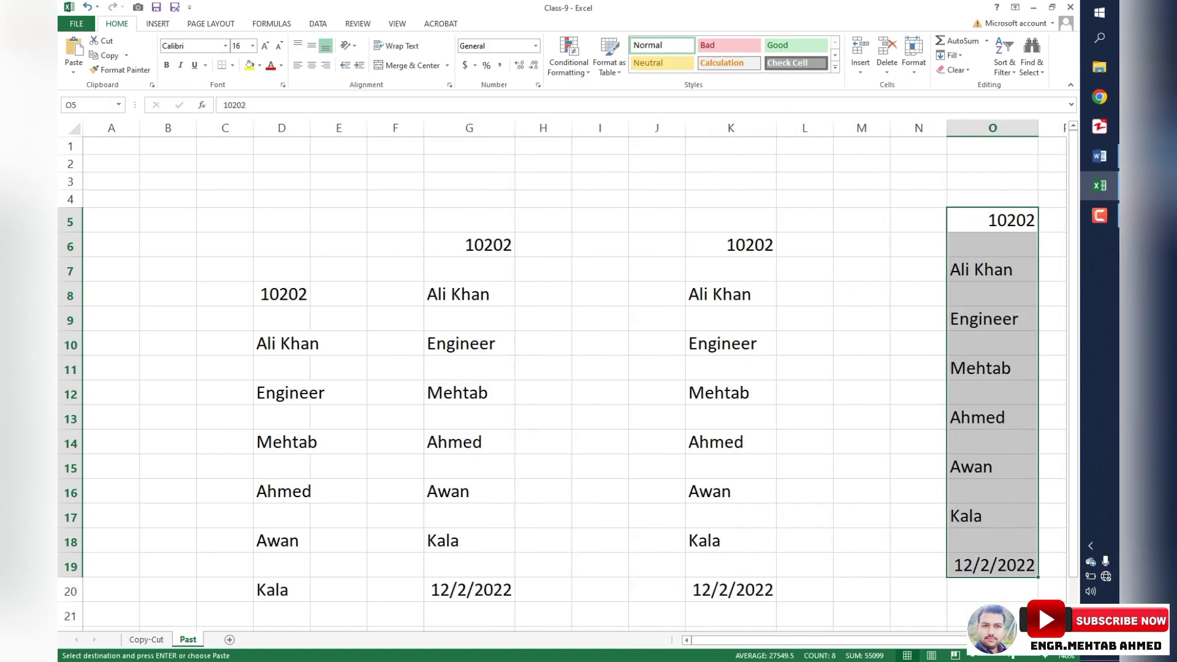
Step: Widen column D on the Past worksheet so the date at the end of its list fits
drag(310, 127, 344, 127)
scroll(568, 384, down, 4)
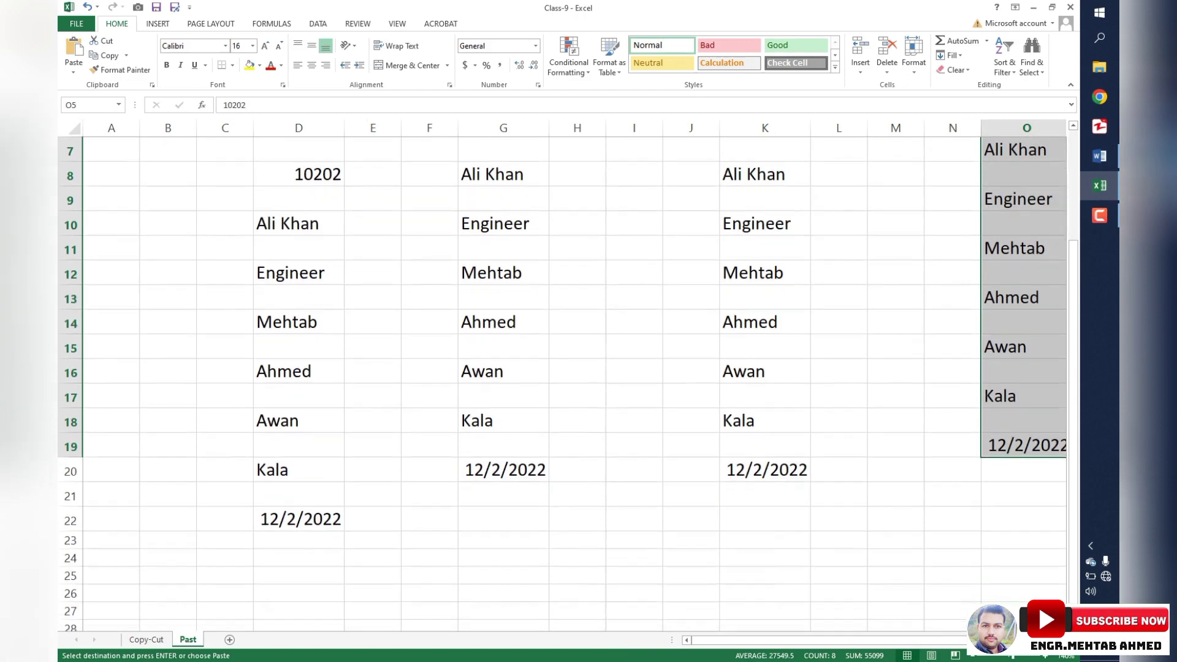
scroll(568, 384, up, 4)
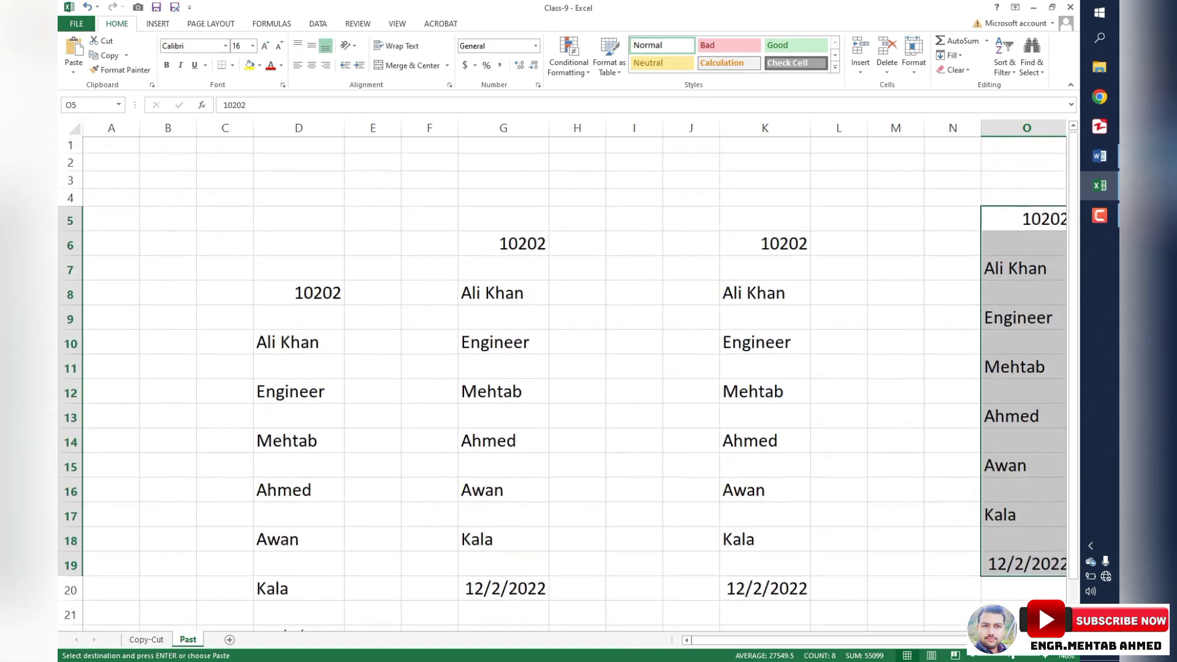
Step: Cut the list in D8:D22 and paste it further down the Past worksheet, starting at H40
scroll(568, 384, down, 2)
drag(298, 174, 298, 519)
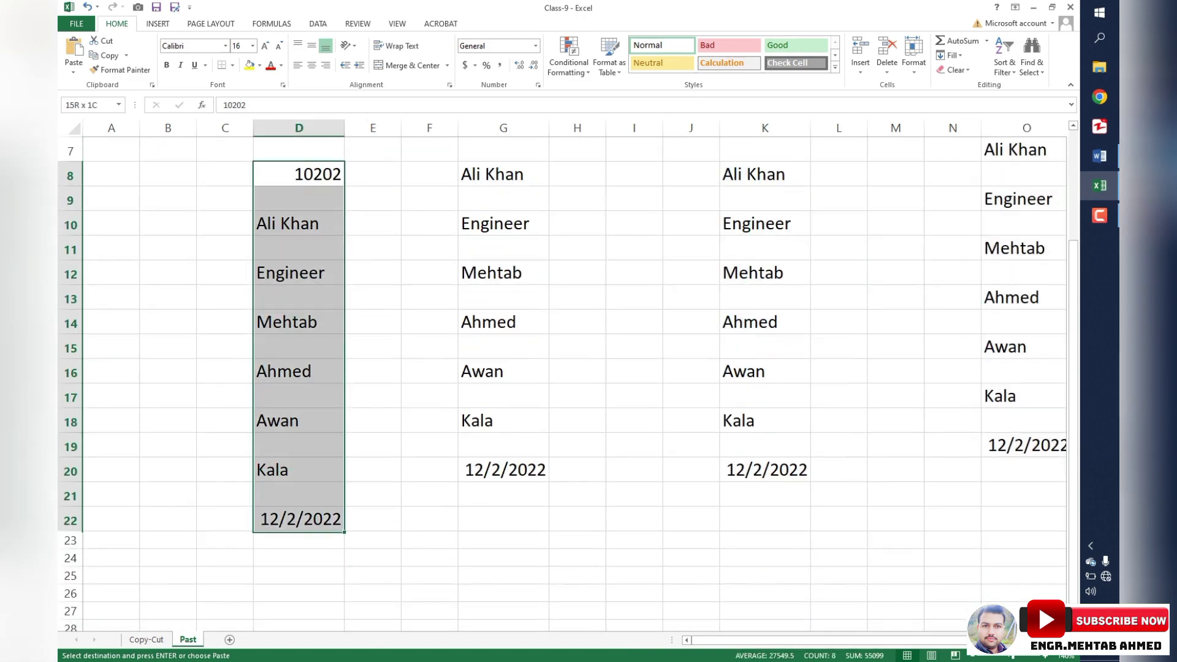
key(ctrl+c)
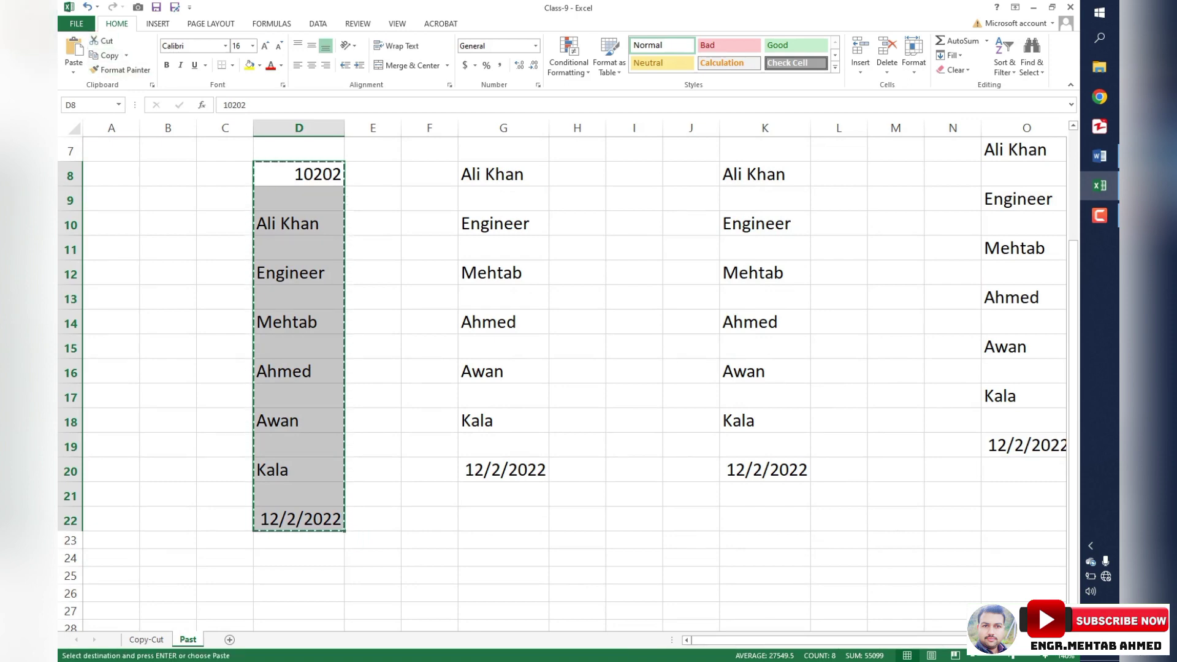
scroll(568, 343, down, 5)
scroll(568, 343, down, 3)
click(576, 305)
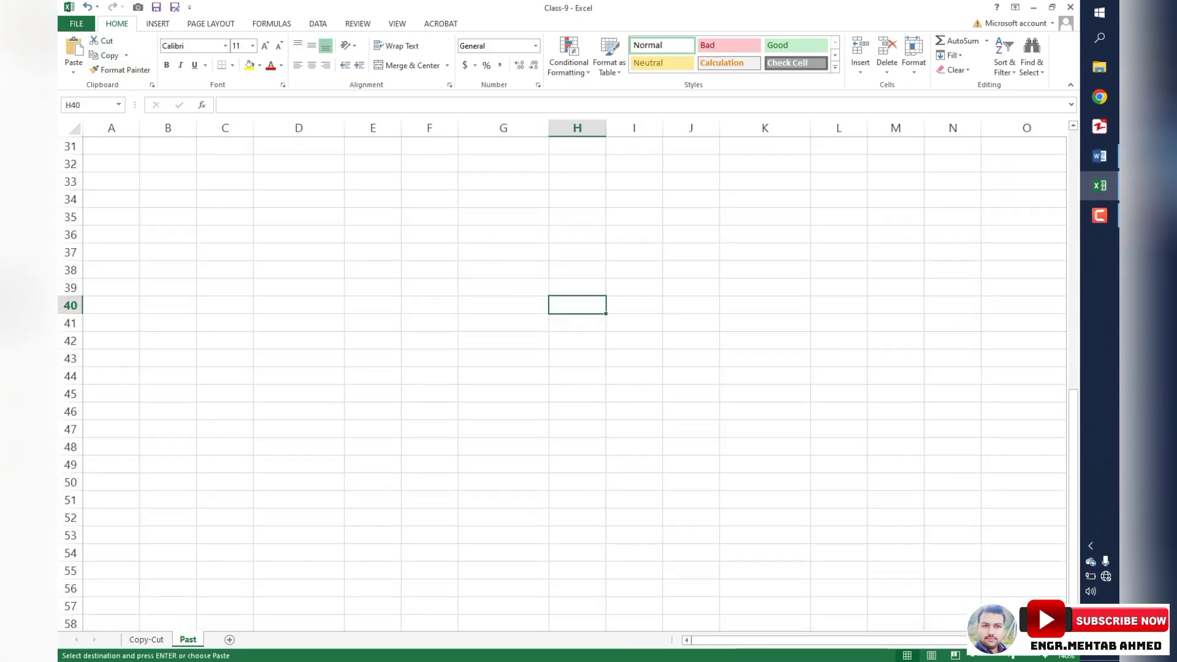
key(Return)
Step: Cut the list that starts at H40 and paste it starting at B35
scroll(101, 580, up, 10)
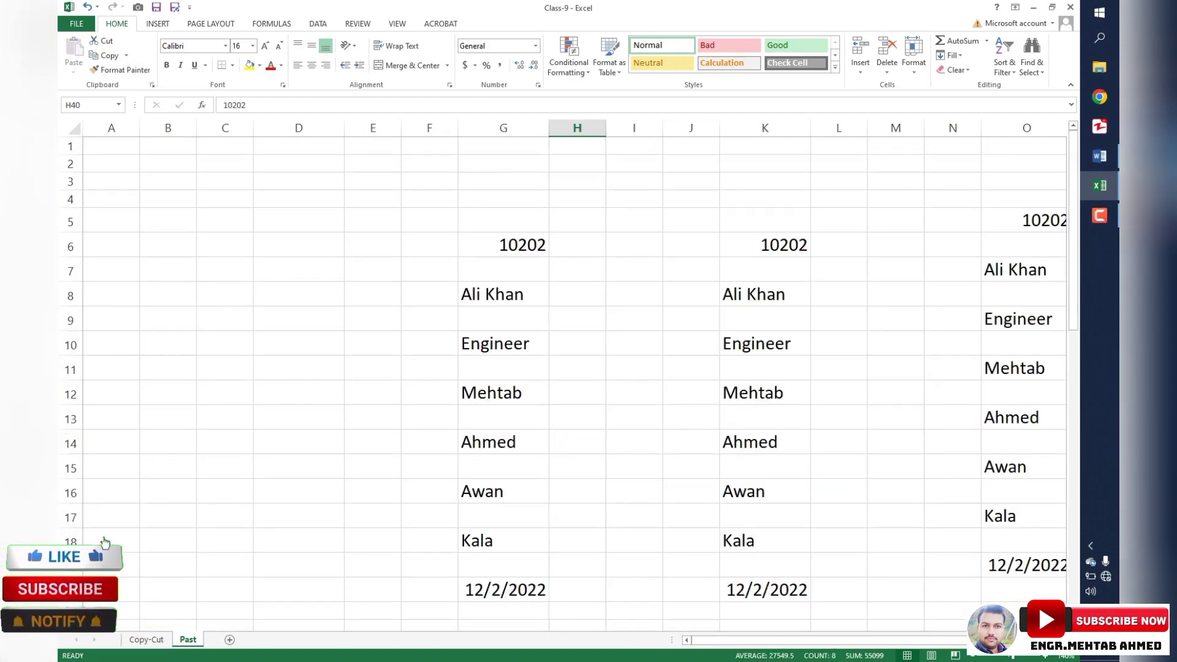
scroll(101, 580, down, 6)
scroll(102, 580, down, 3)
key(ctrl+c)
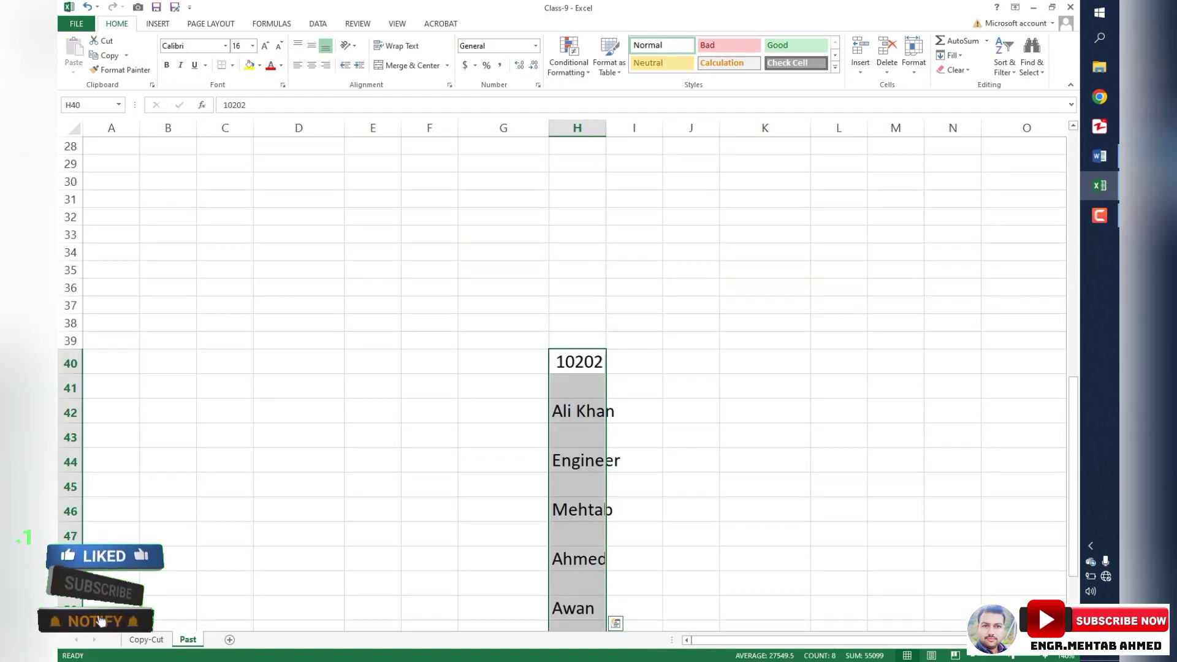
click(168, 274)
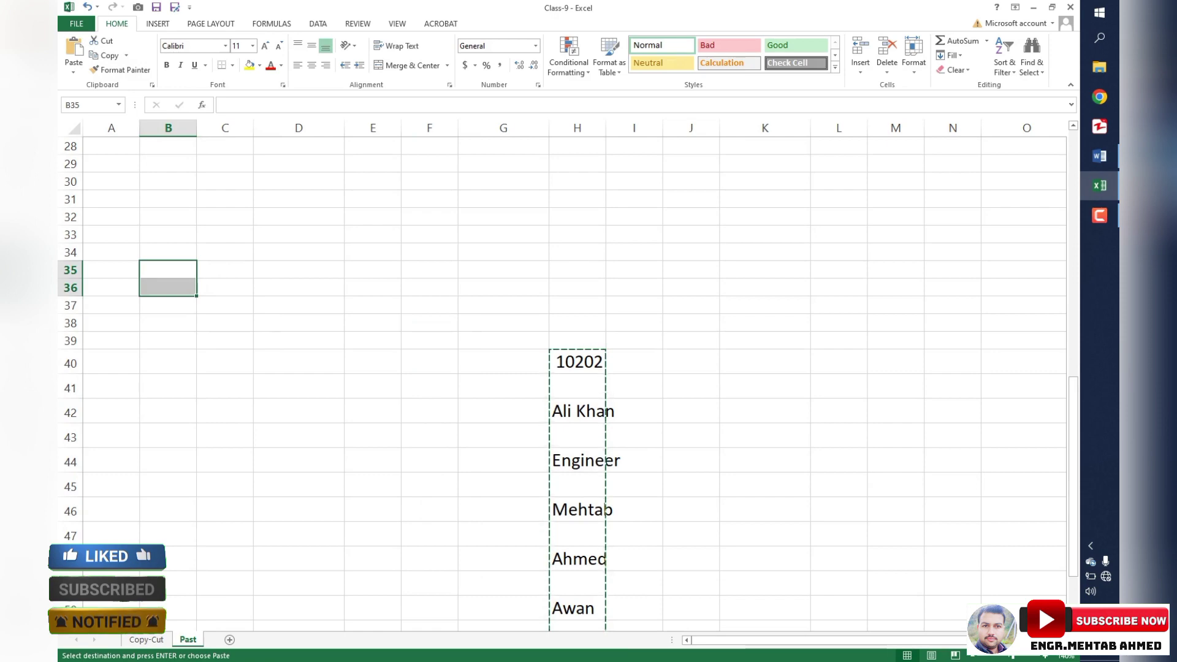
key(Return)
Step: AutoFit column B to the contents of the list moved there
scroll(561, 384, down, 6)
scroll(562, 384, up, 9)
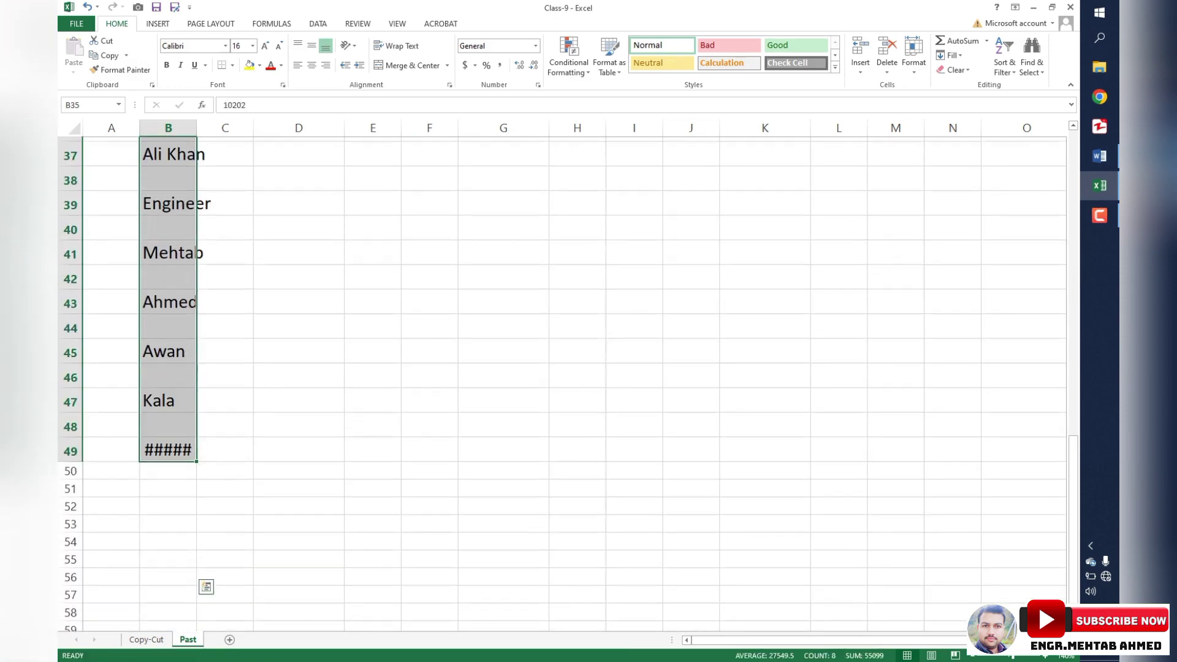
key(alt+h)
key(o)
key(i)
scroll(561, 384, down, 6)
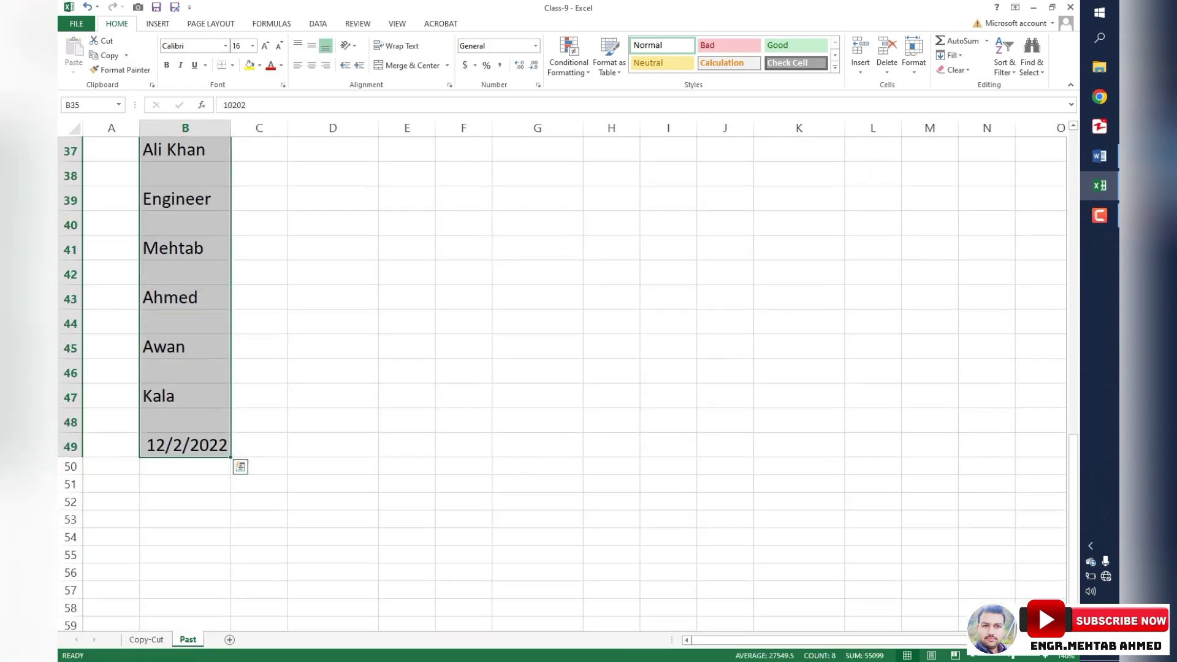
Step: Copy cell G8 into every cell of the range F63:L70 and fit column F to its contents
scroll(561, 384, up, 6)
scroll(561, 384, up, 6)
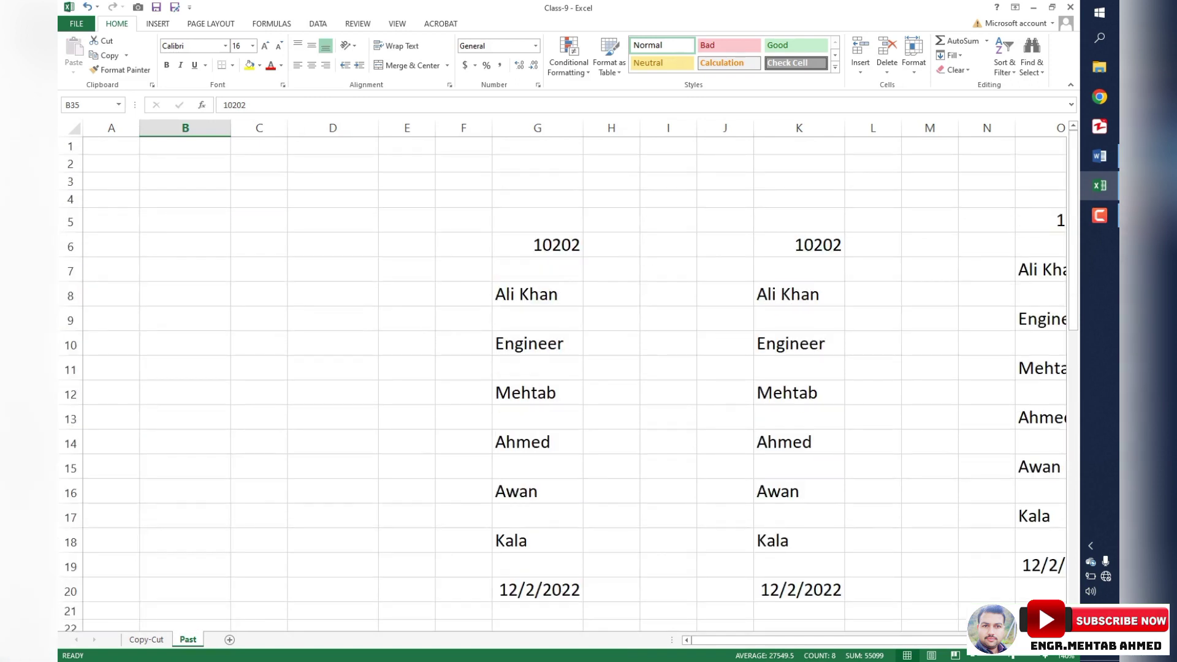
click(537, 294)
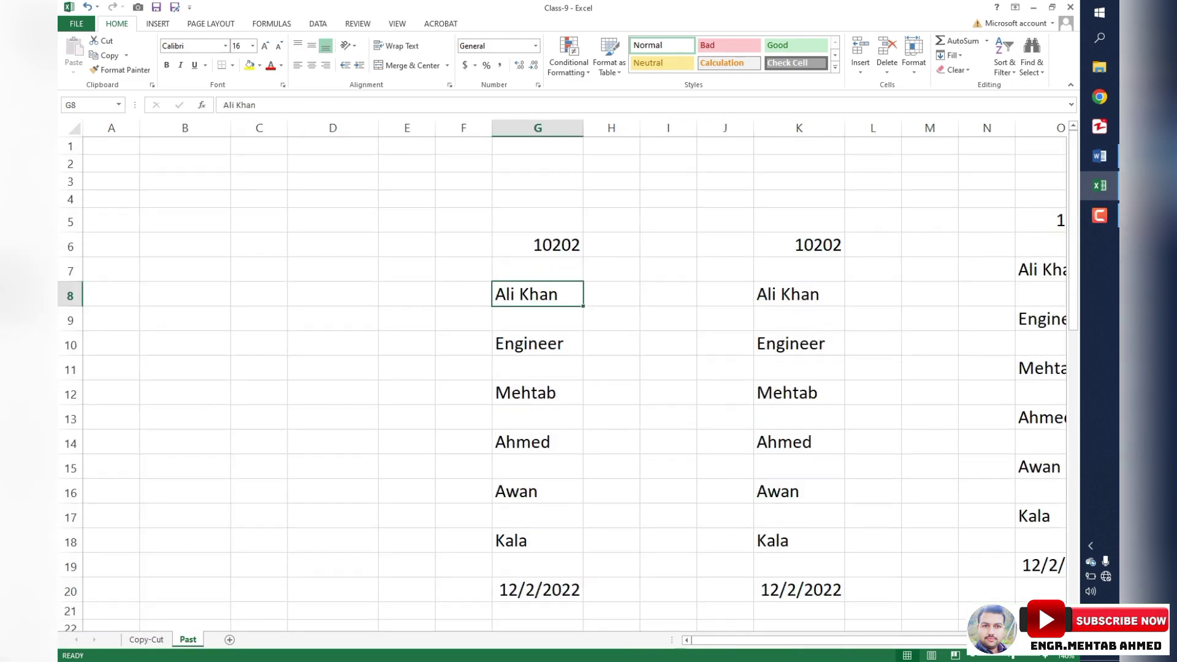
key(ctrl+c)
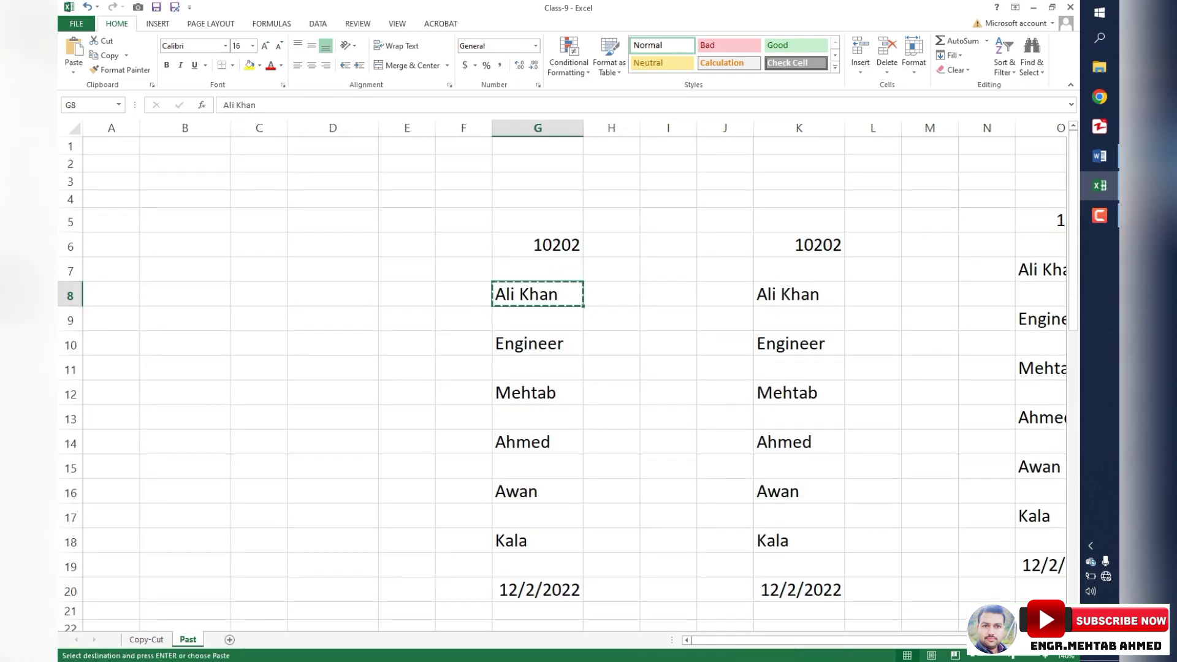
scroll(561, 384, down, 6)
scroll(561, 385, down, 13)
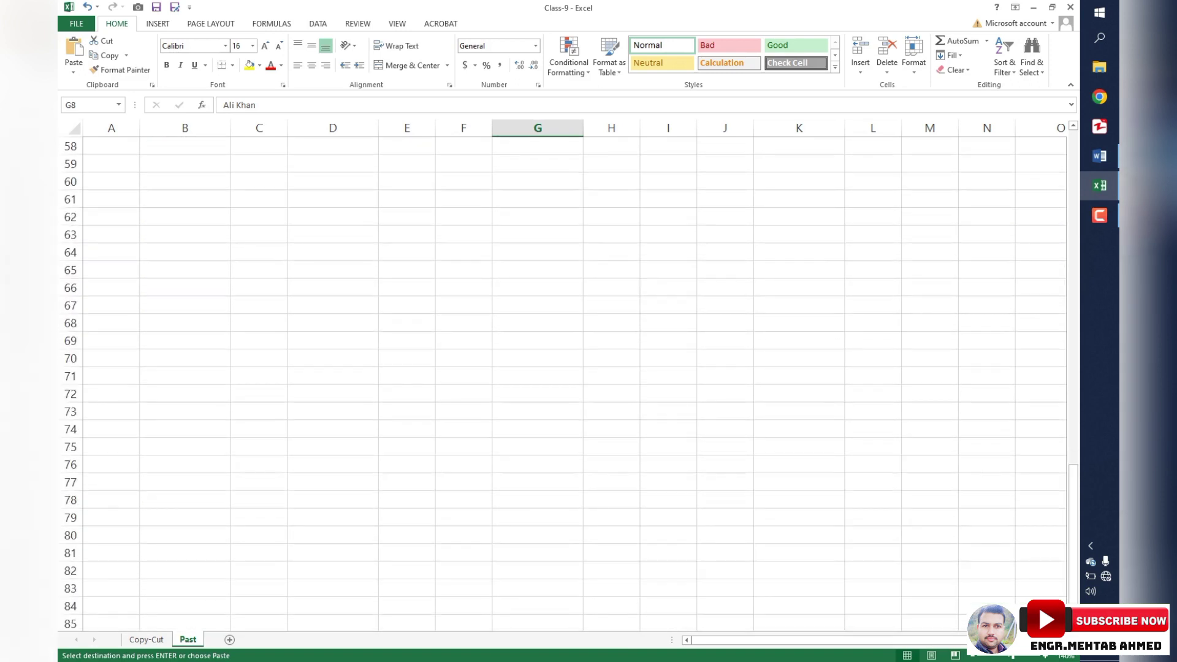
drag(464, 234, 872, 358)
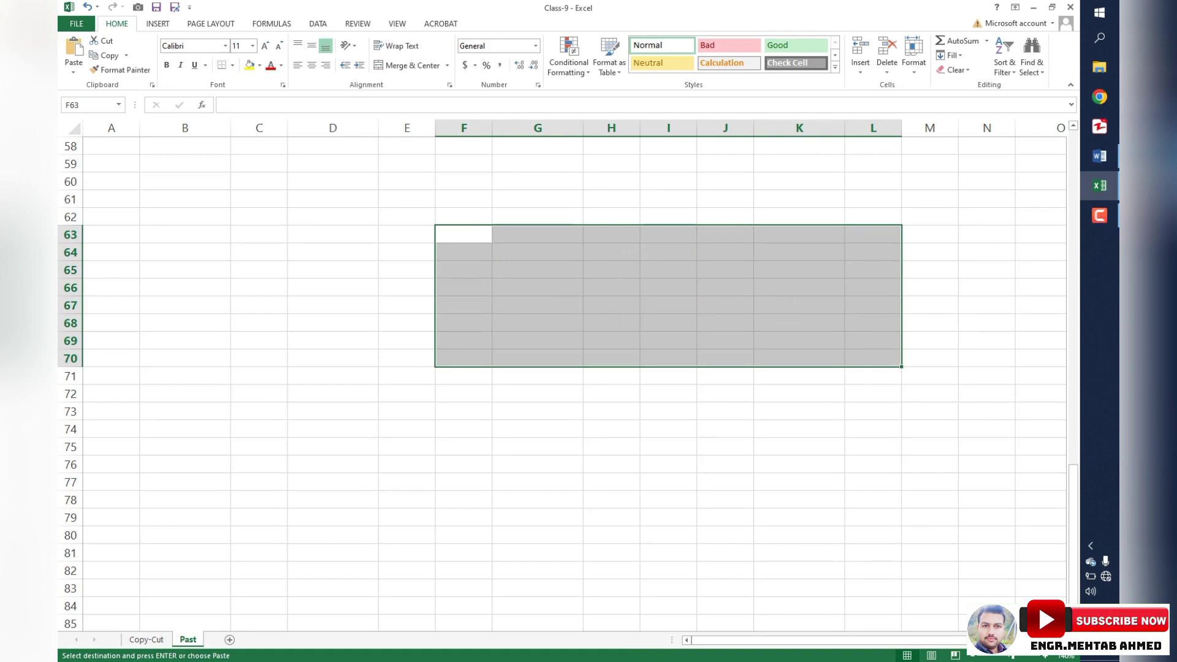
key(Return)
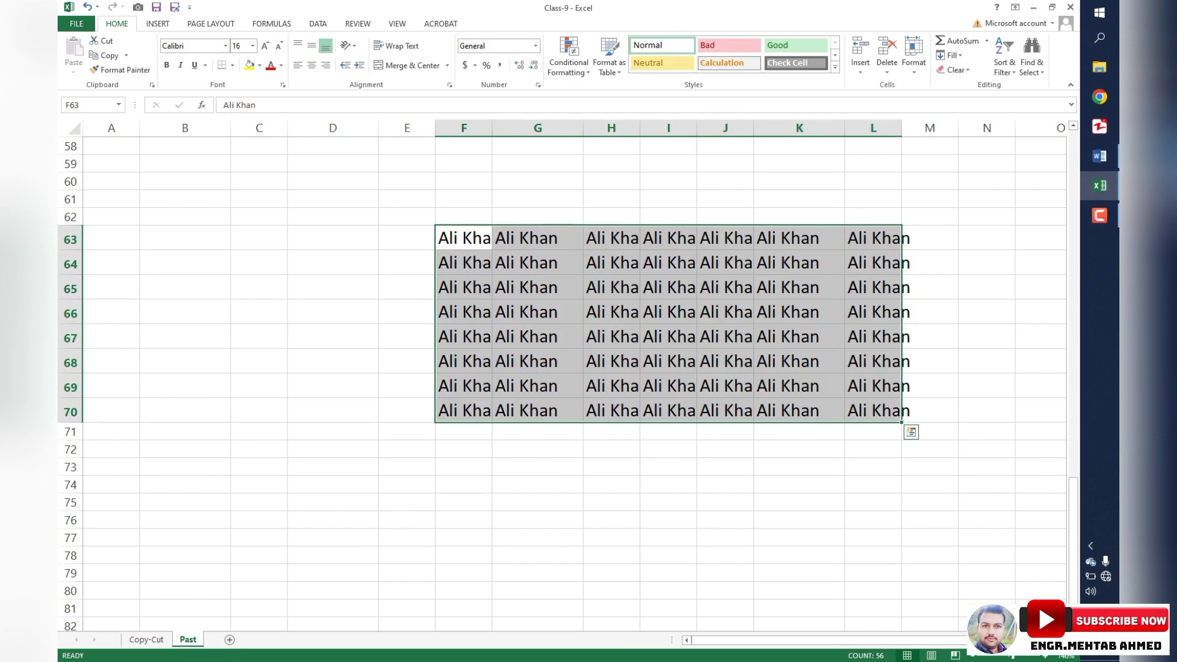
double_click(492, 128)
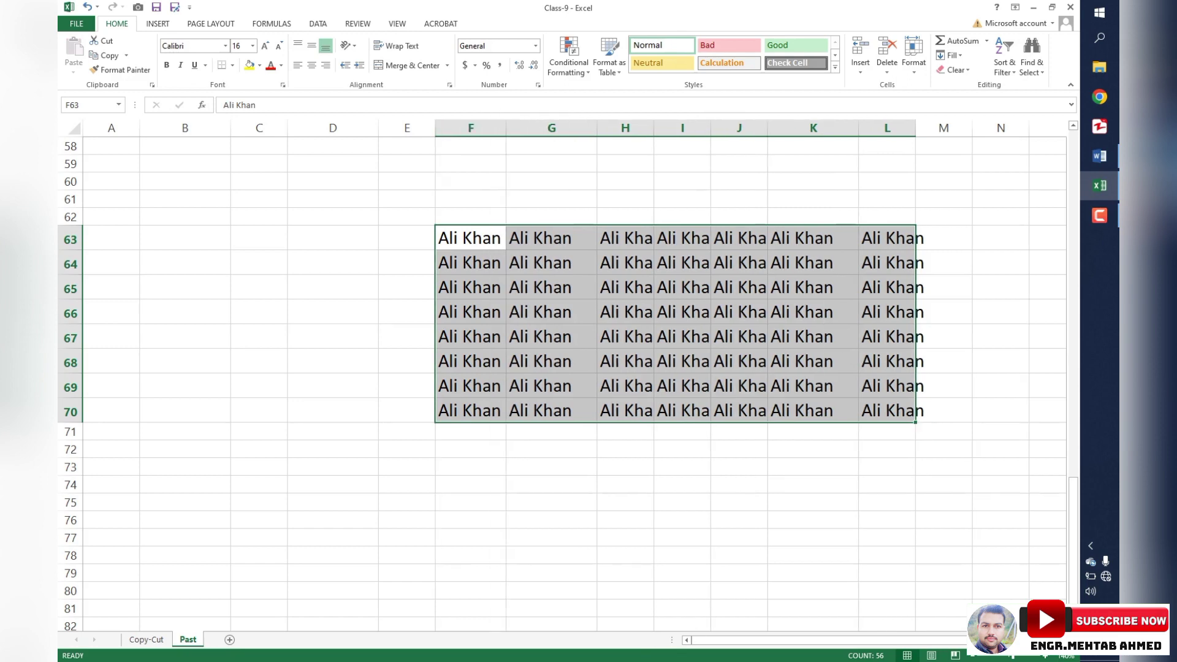
click(470, 238)
Step: Copy cell G12 from the Past worksheet and paste it into A1:S25 on a new worksheet
scroll(552, 368, up, 19)
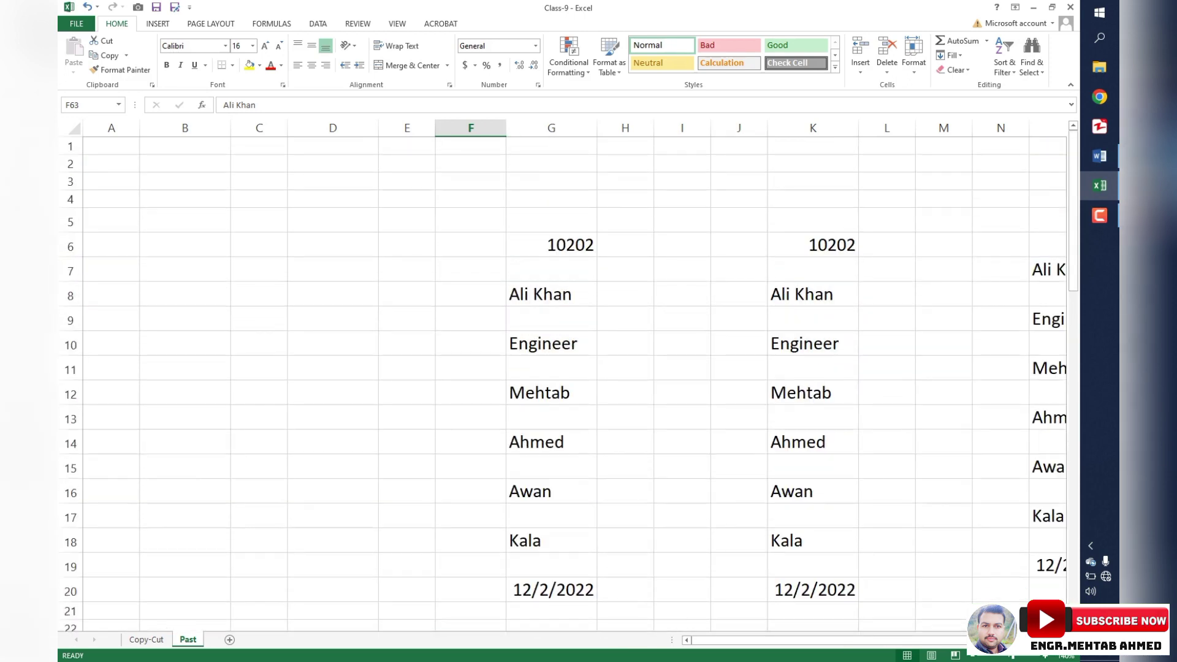
click(551, 344)
click(550, 392)
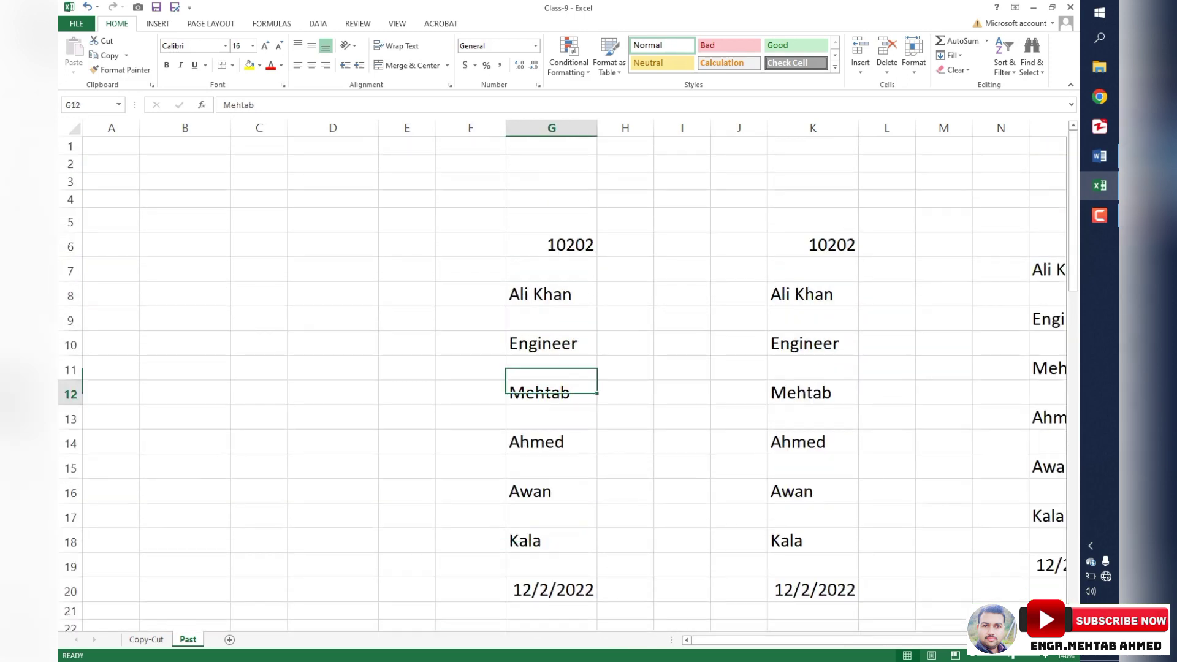
key(ctrl+c)
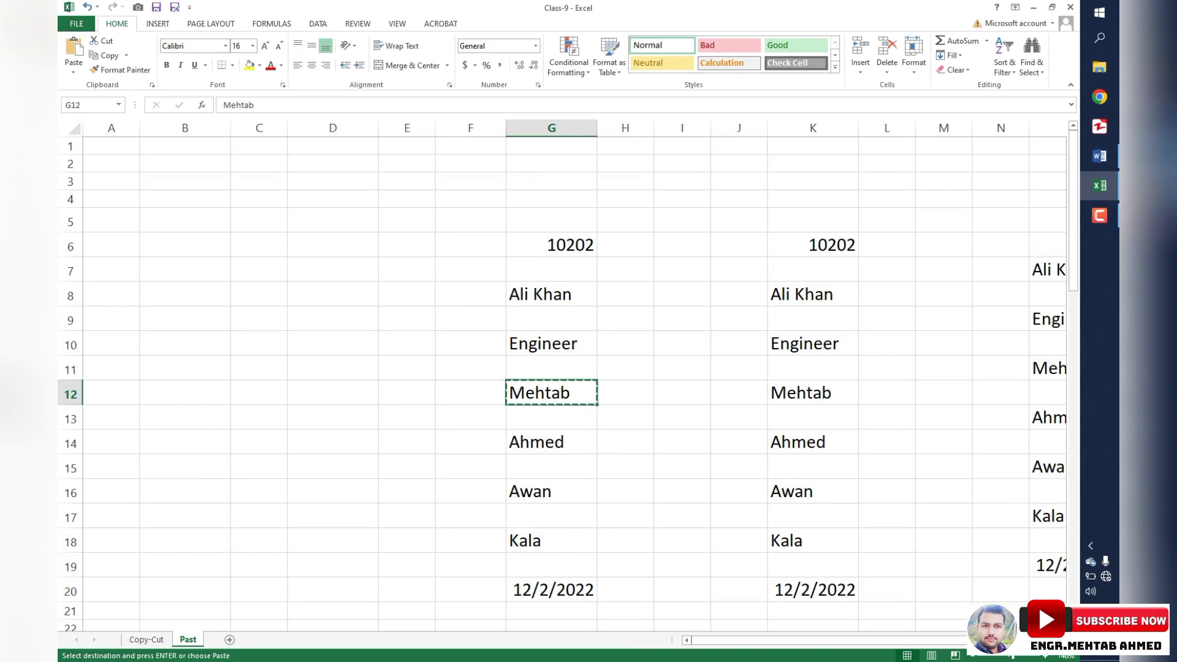
click(229, 639)
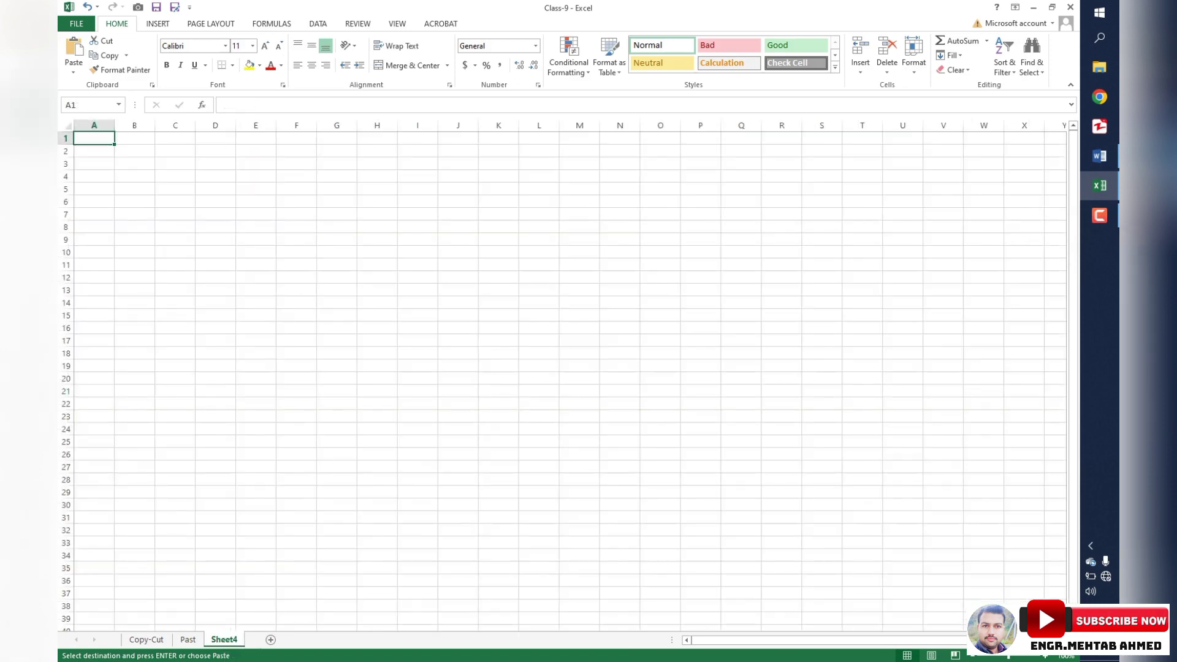
drag(93, 138, 821, 441)
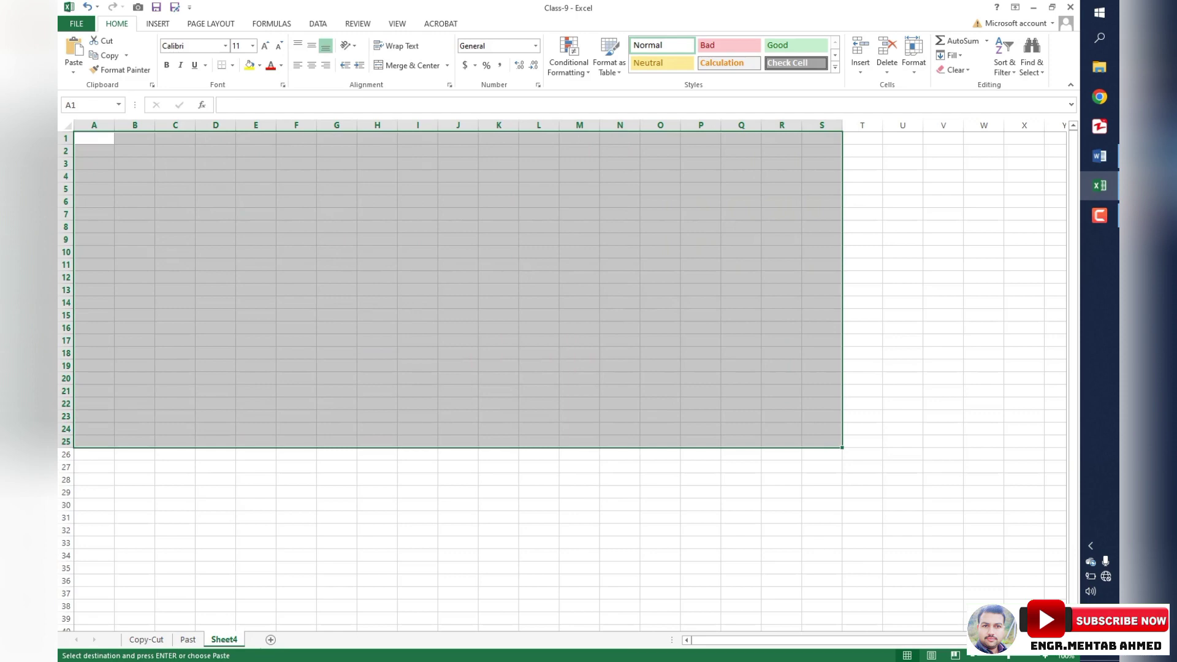
click(188, 639)
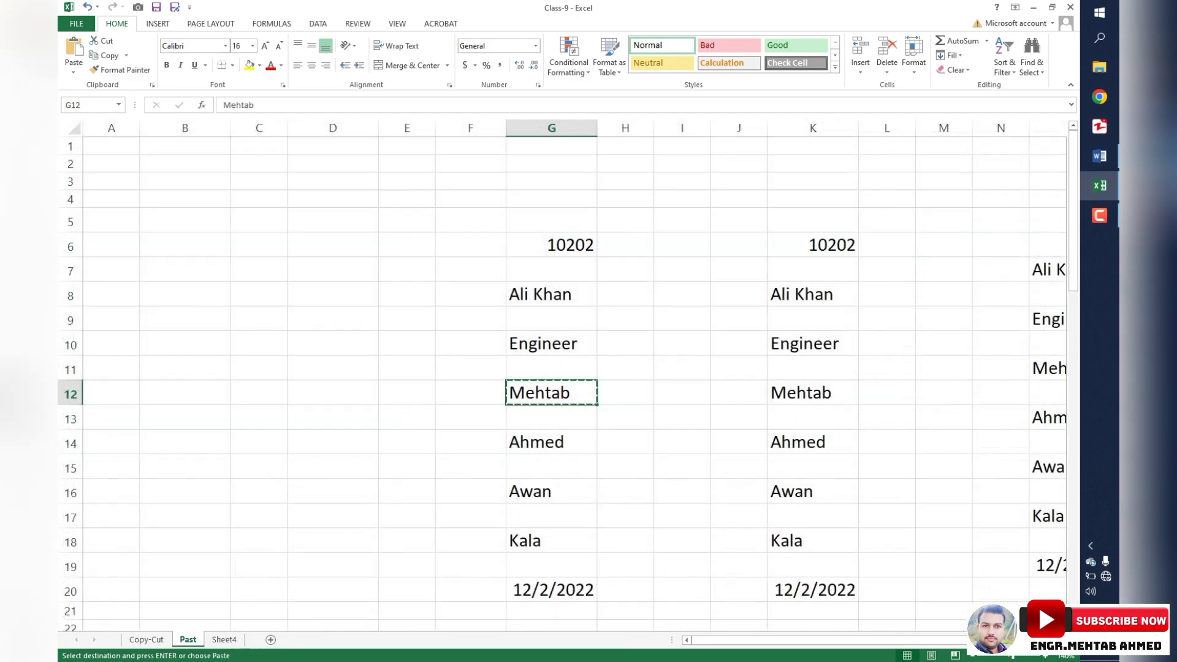
click(224, 639)
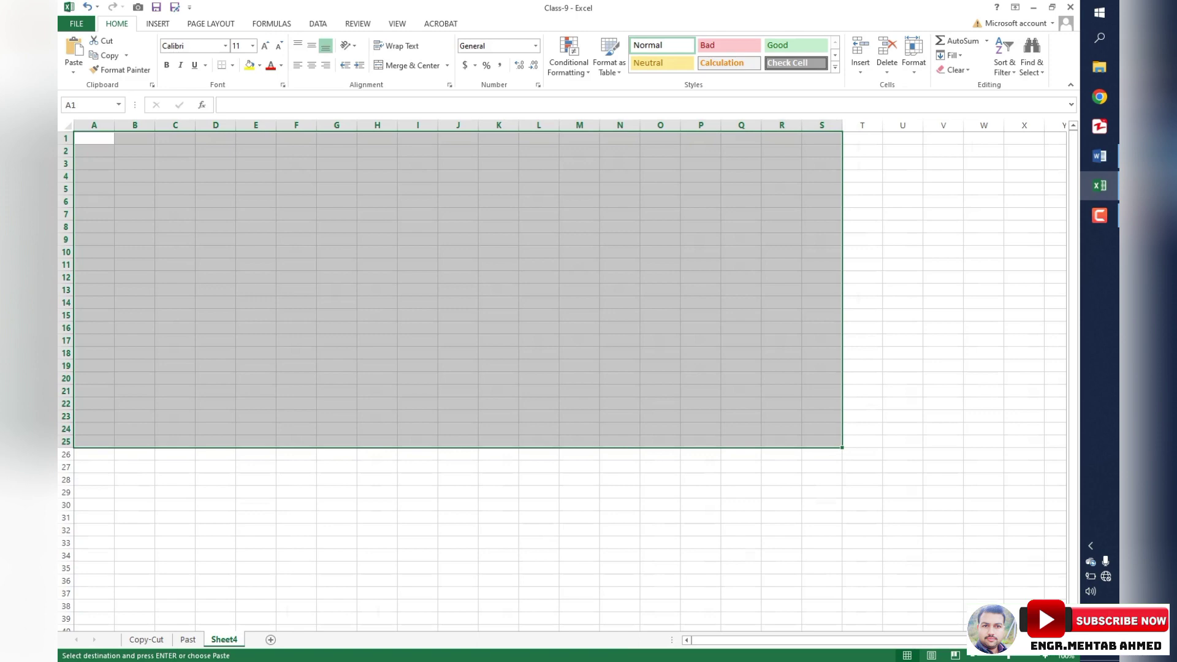
key(Return)
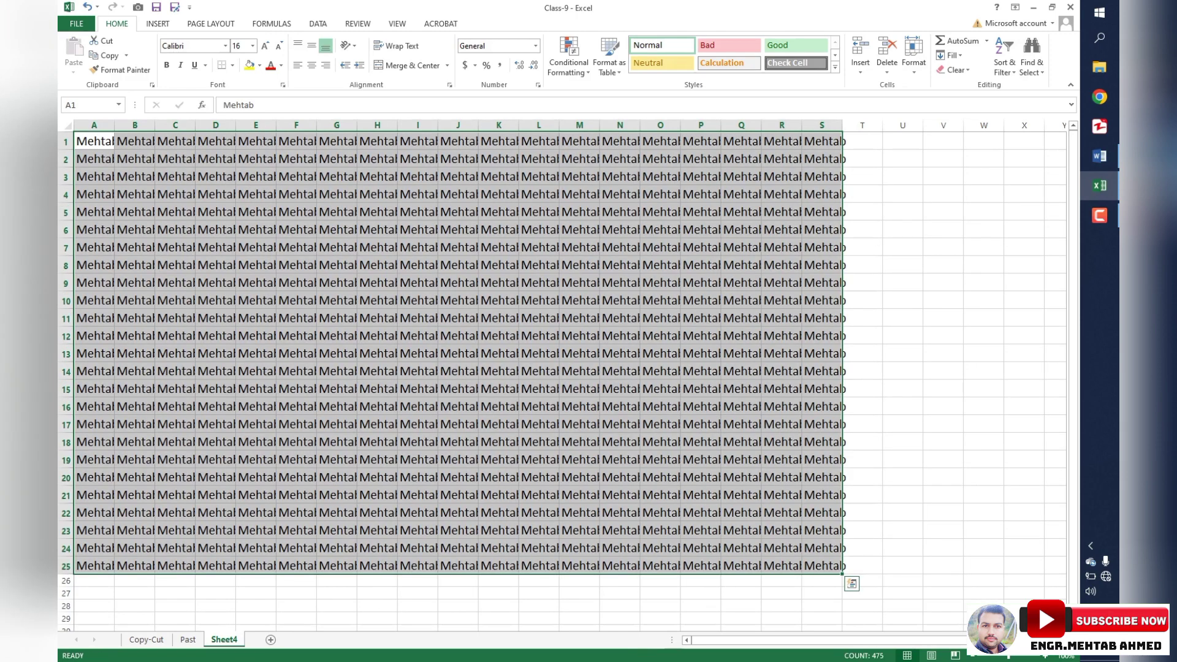
Step: AutoFit columns A through S on the new worksheet so the repeated text fits
drag(821, 125, 94, 125)
double_click(114, 125)
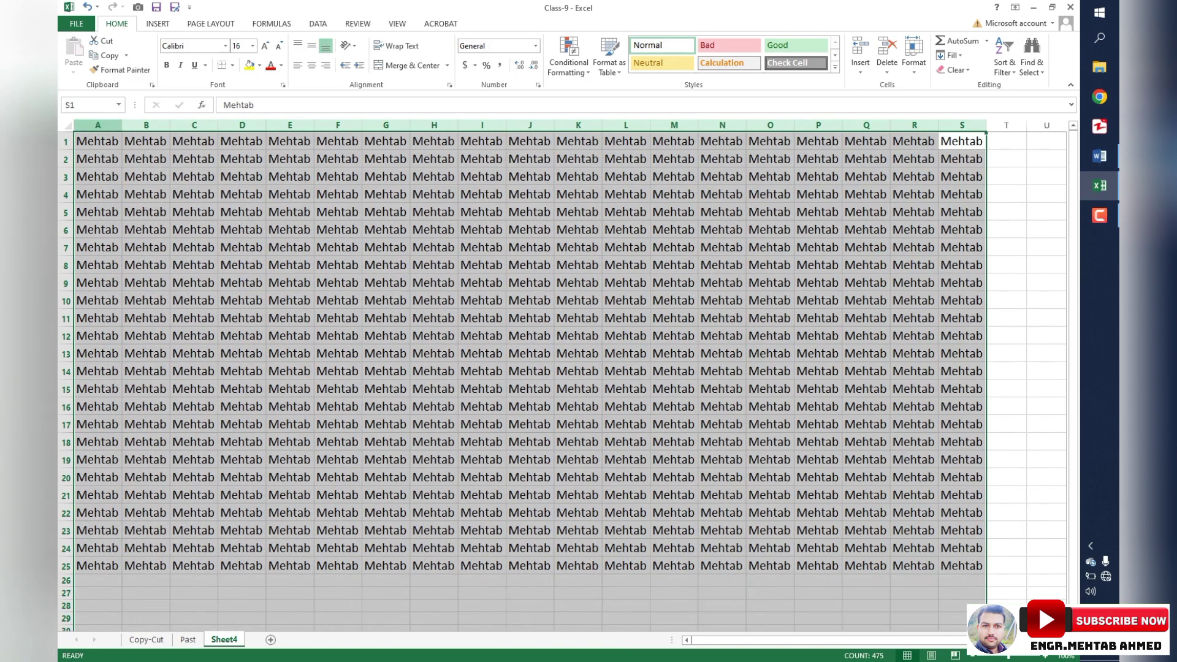
scroll(529, 380, down, 9)
scroll(530, 380, up, 9)
scroll(529, 380, down, 7)
scroll(530, 379, up, 7)
click(674, 264)
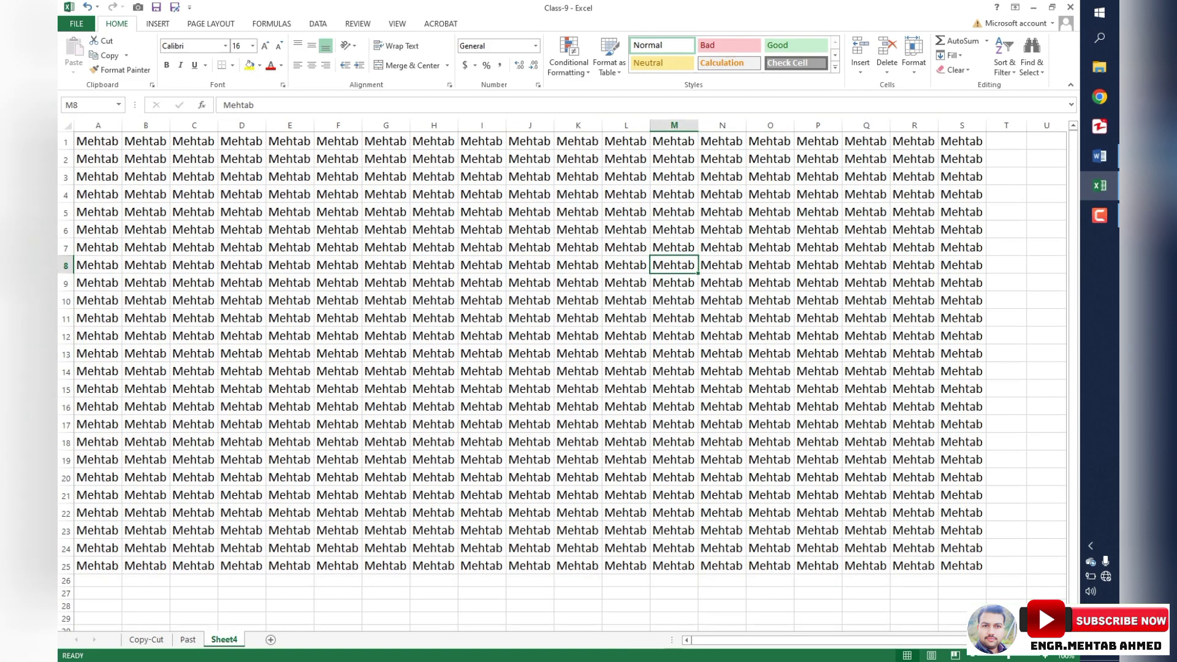
Step: Copy cell M8 and paste it into the three cells J33:L33 below the filled block
key(ctrl+c)
scroll(674, 264, down, 6)
drag(530, 350, 625, 350)
key(Return)
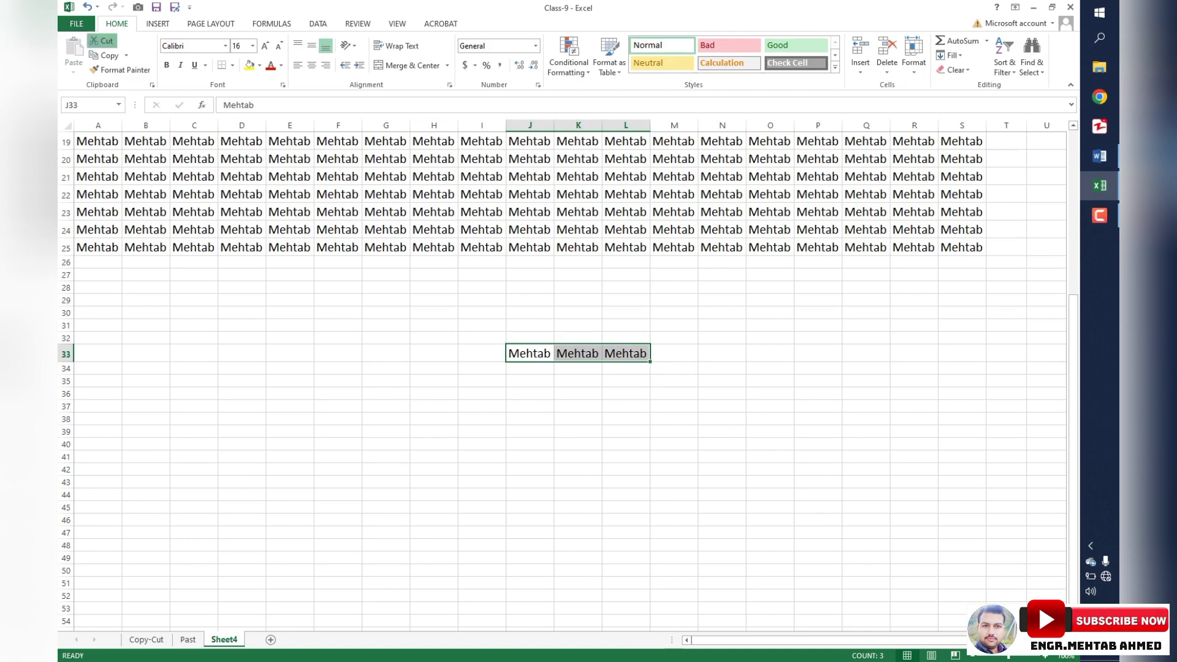
Step: Cut the three cells J33:L33 and paste them starting at K42
click(105, 56)
click(577, 470)
key(ctrl+v)
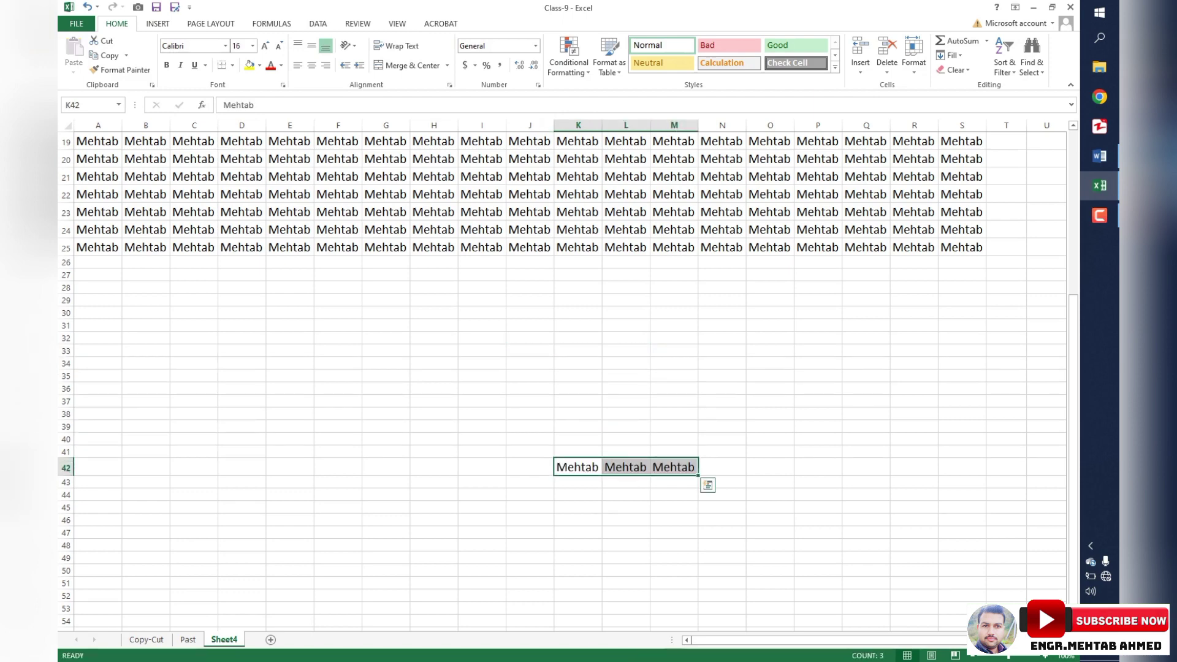
Step: Copy cell K42 and paste it into every cell of the range J49:M55
click(577, 467)
key(ctrl+c)
scroll(552, 367, down, 2)
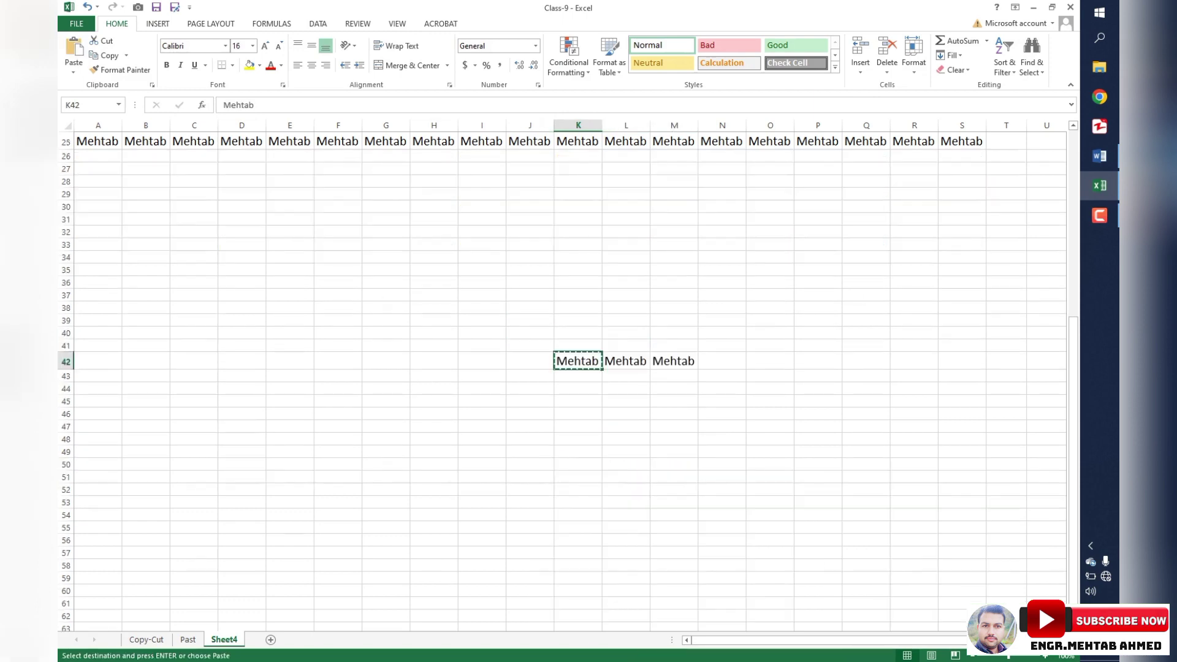
drag(530, 451, 674, 527)
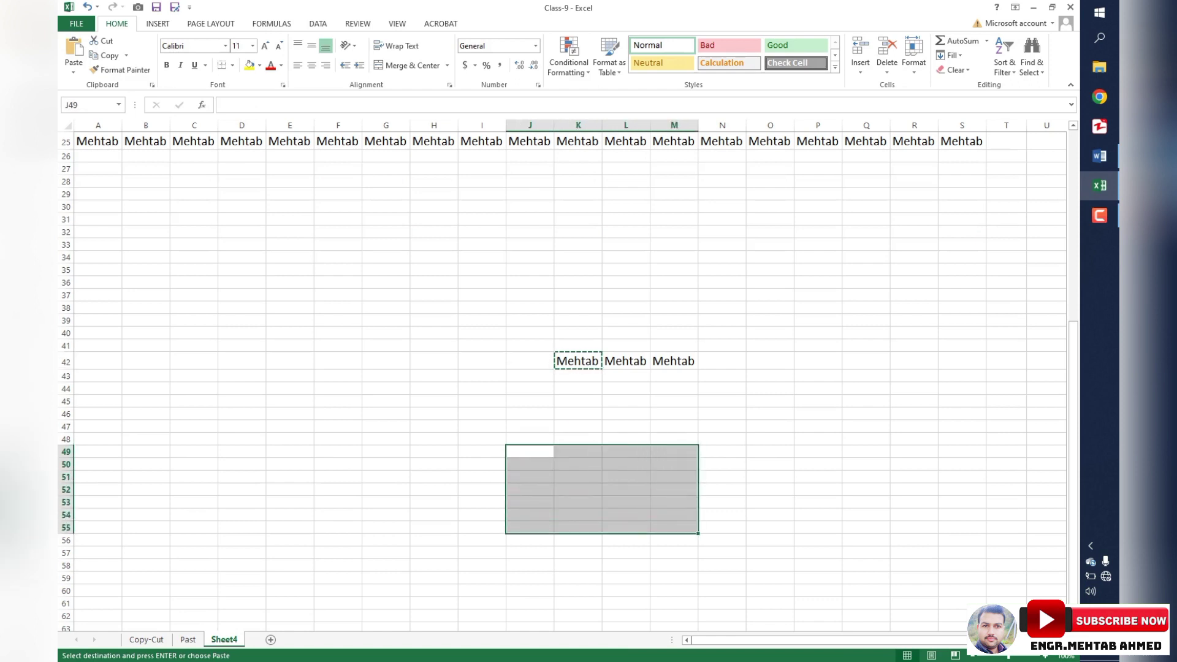
key(ctrl+v)
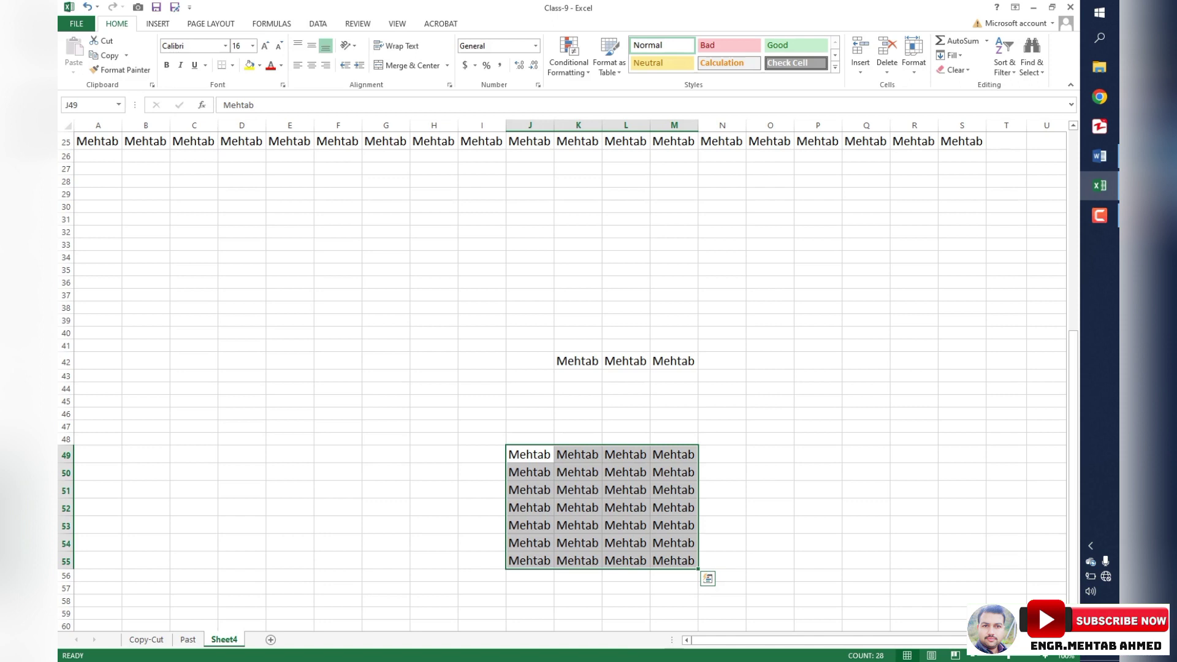
key(Escape)
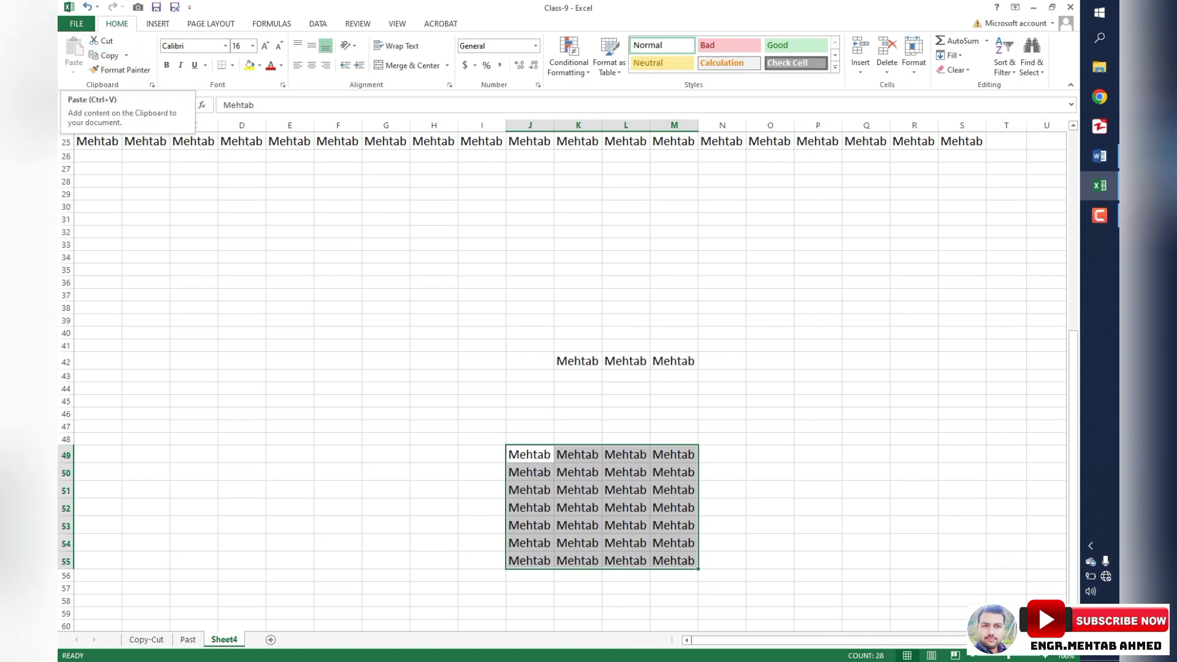
Step: Look at the cut, copy and paste commands offered for empty cell E36, and select cell K42
click(289, 309)
right_click(285, 277)
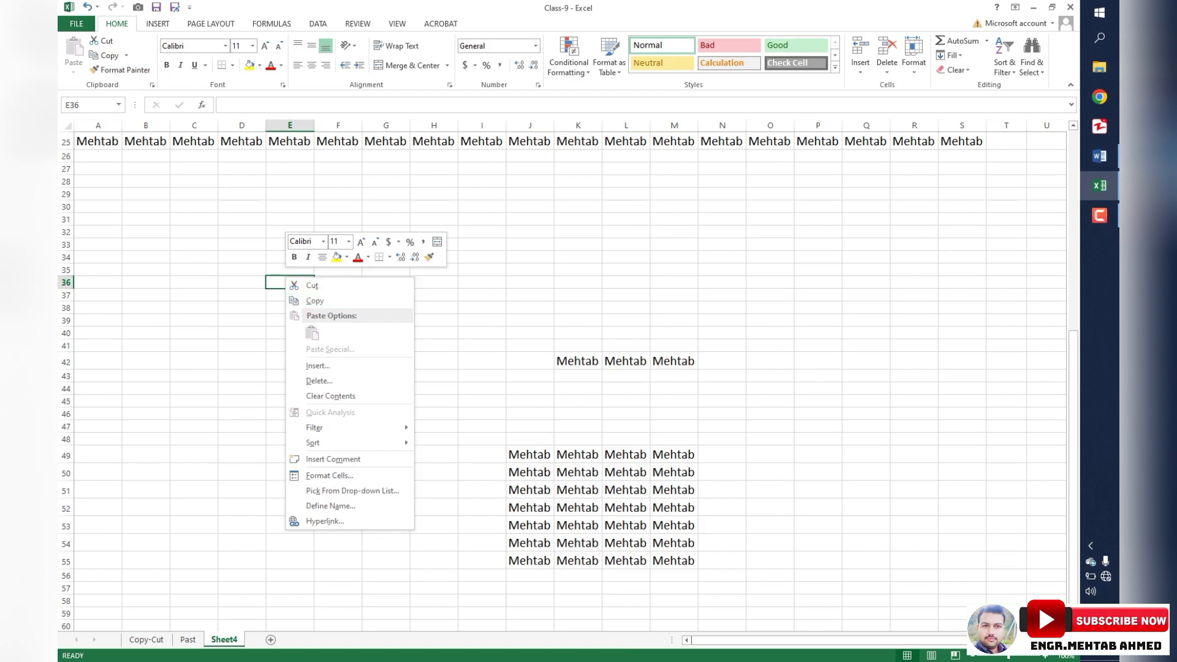
key(Escape)
click(578, 361)
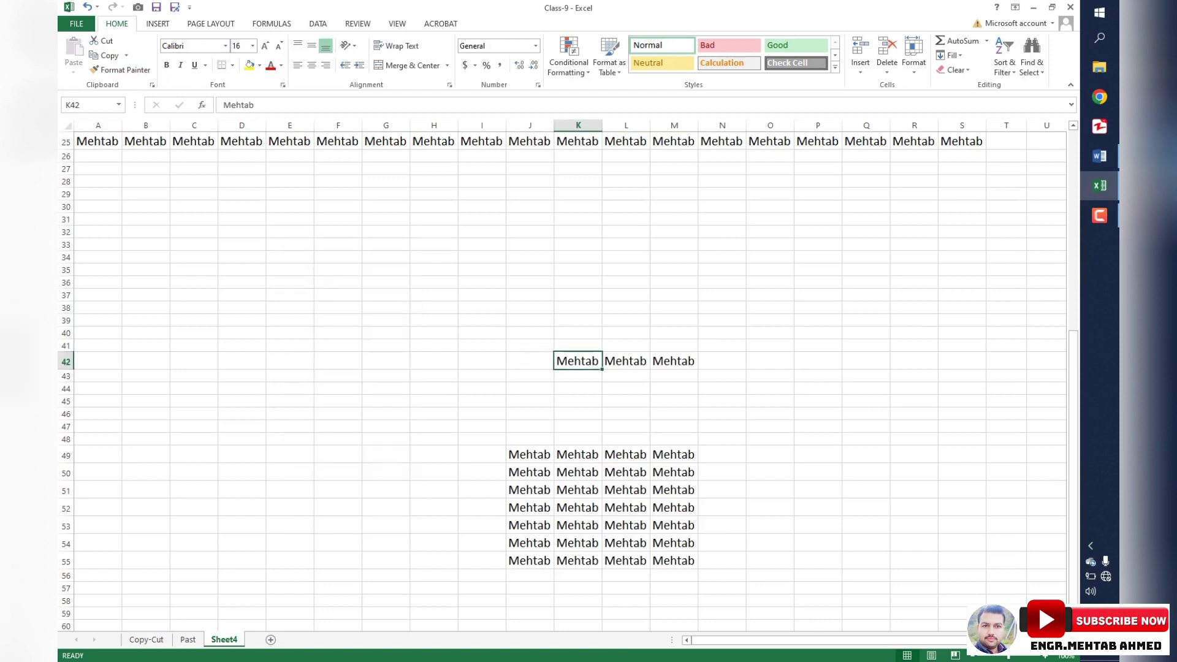
Step: Copy cell K42 and paste it into the empty cell D32 with the standard paste option
key(ctrl+c)
right_click(265, 232)
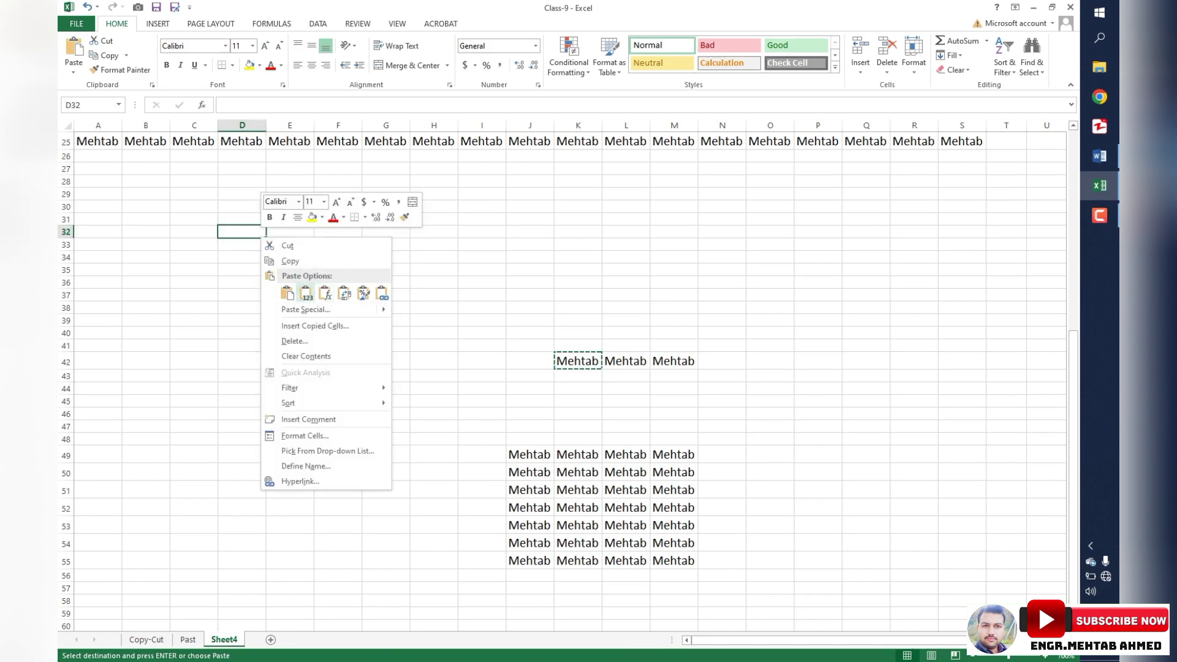
click(287, 293)
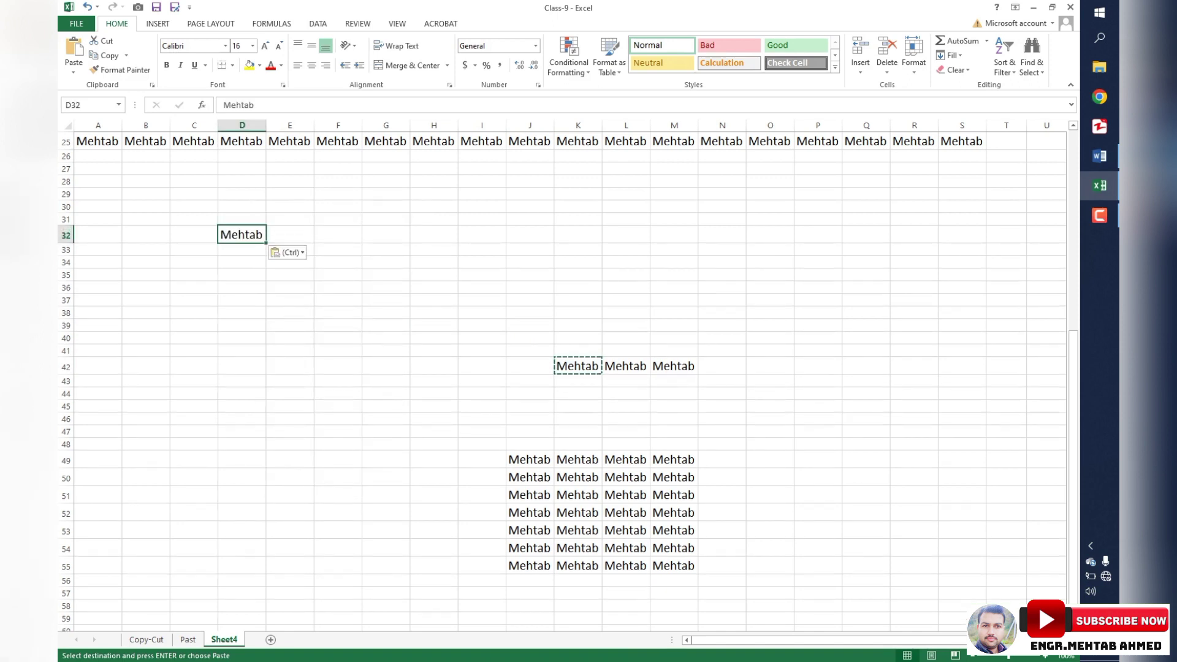
key(Escape)
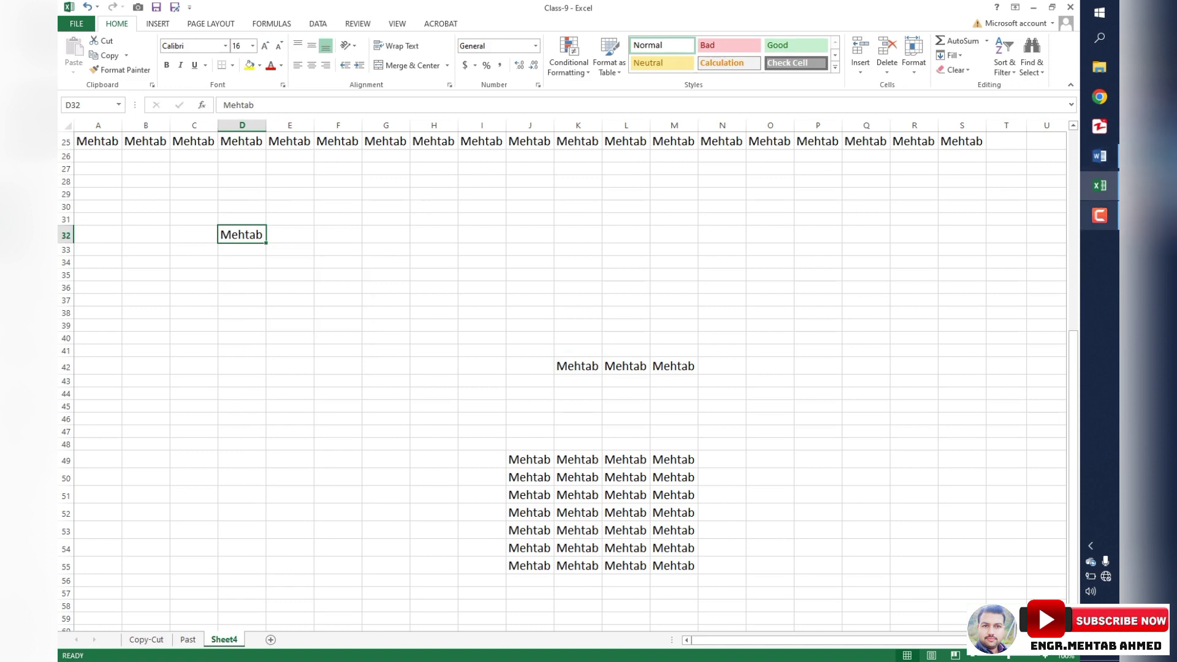
Step: Switch to the Word document to review its list of copy, paste and cut actions, and return to the Excel worksheet
click(1098, 156)
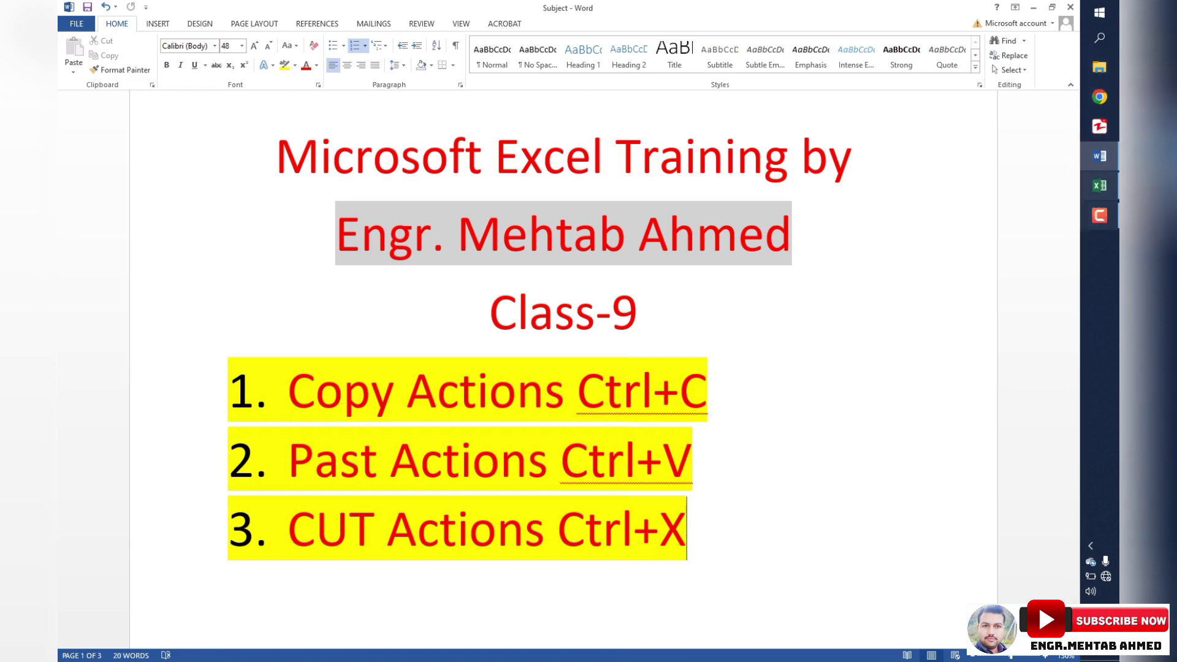
scroll(562, 368, down, 3)
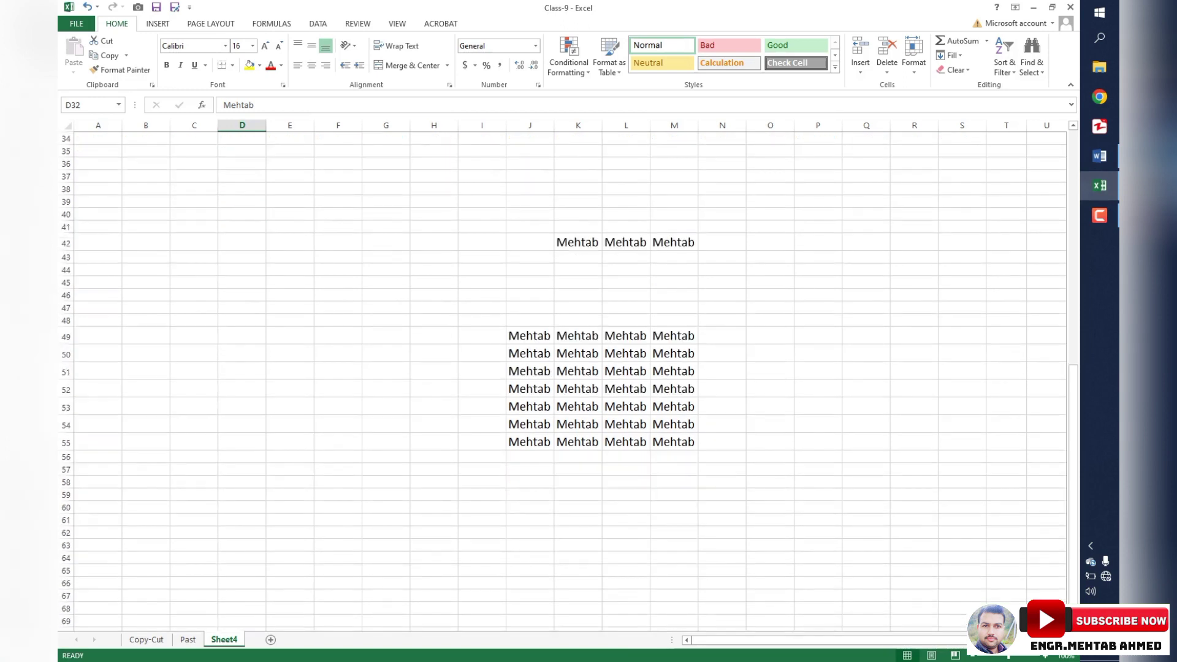
click(338, 371)
Step: Cut cell J49 and paste it into the empty cell Q63
click(529, 335)
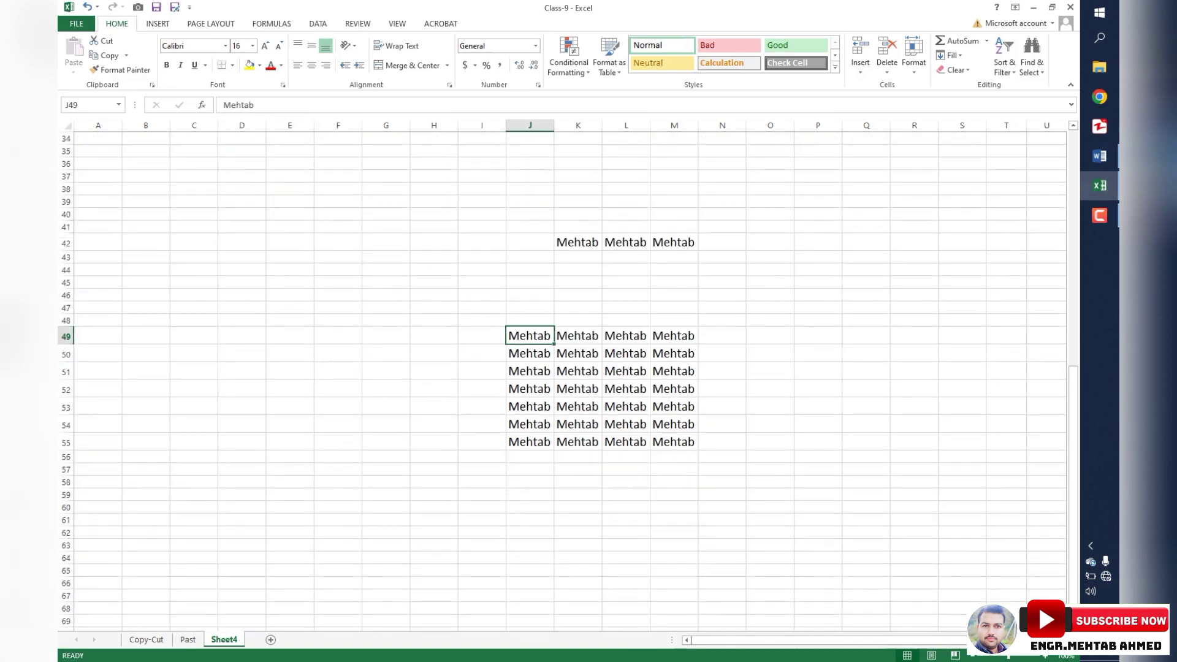
right_click(529, 337)
click(551, 361)
scroll(561, 368, down, 4)
click(722, 300)
click(866, 388)
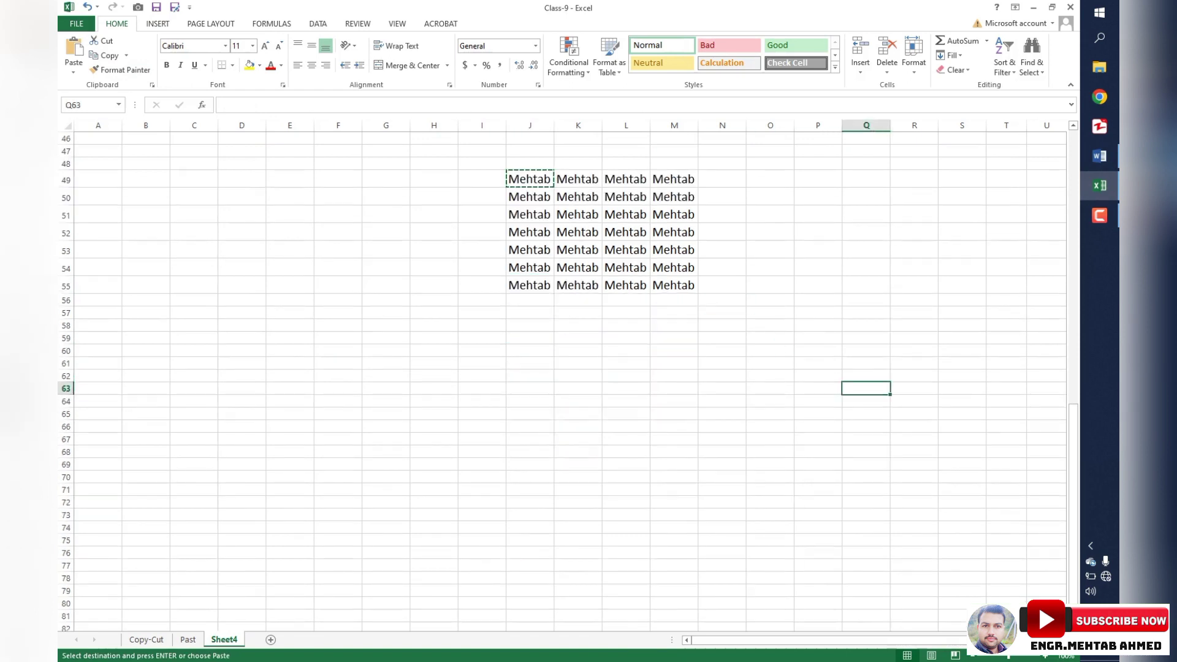
key(ctrl+v)
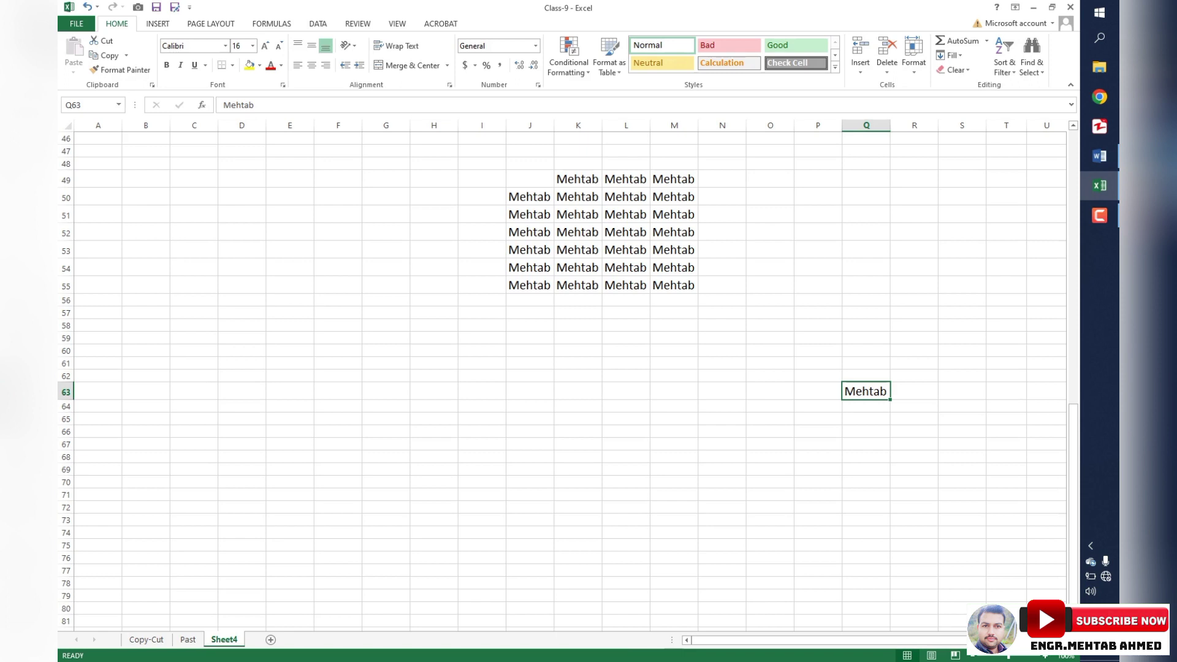
Step: Copy cell Q63 and paste it into every cell of the range I73:K77
key(ctrl+c)
scroll(552, 368, down, 3)
drag(482, 376, 588, 427)
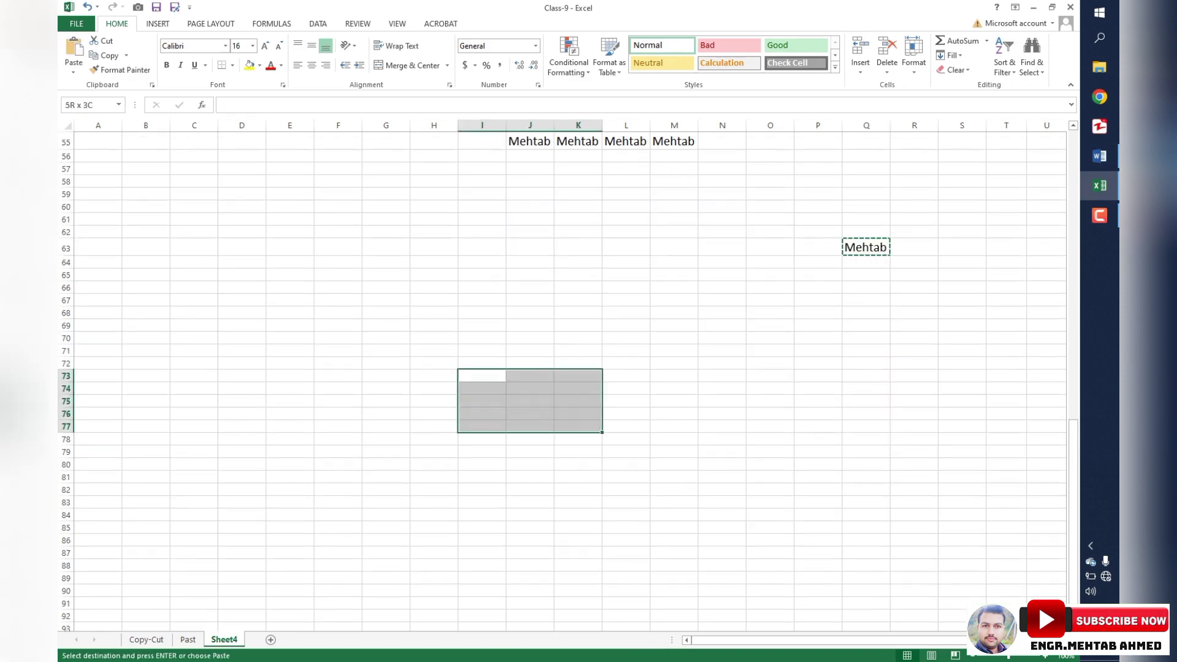
key(Return)
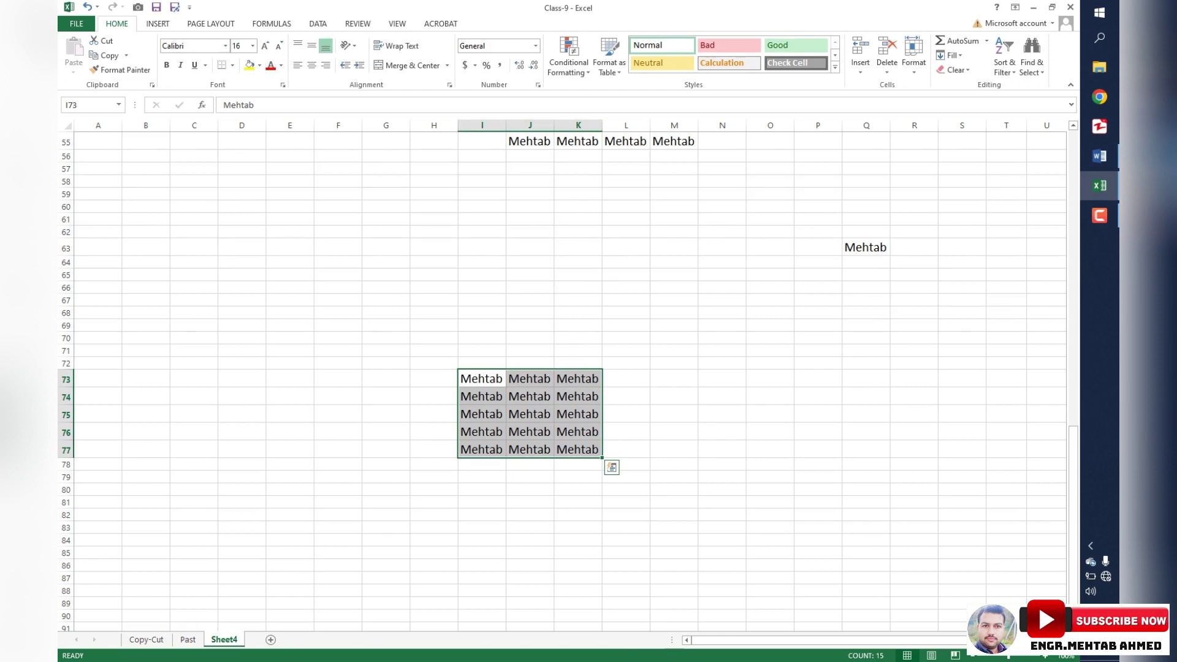